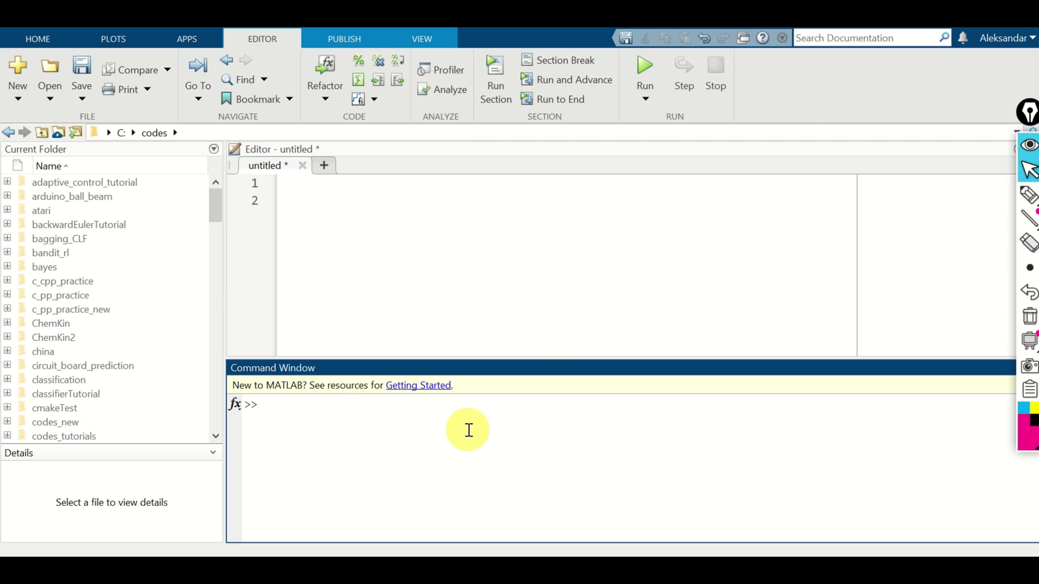
Step: Launch Simulink from the MATLAB command prompt and create a blank model
{"action": "left_click", "coordinate": [527, 409]}
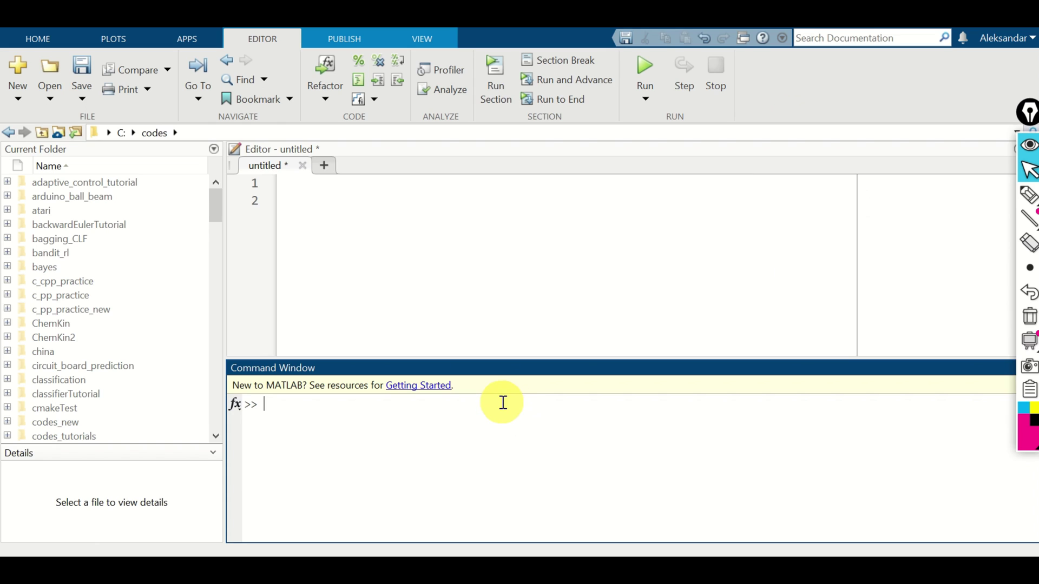
{"action": "type", "text": "simulink"}
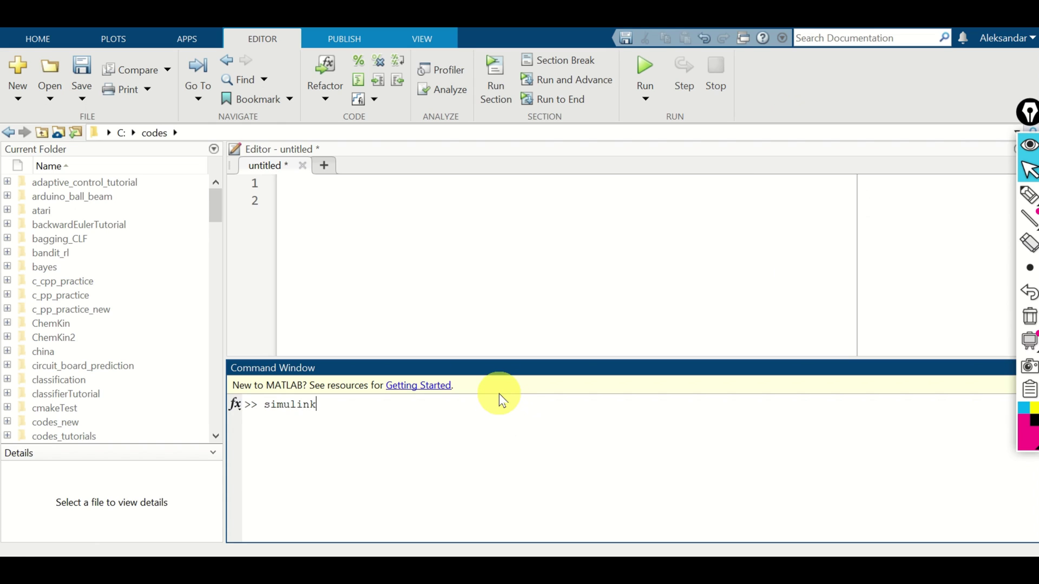
{"action": "key", "text": "Return"}
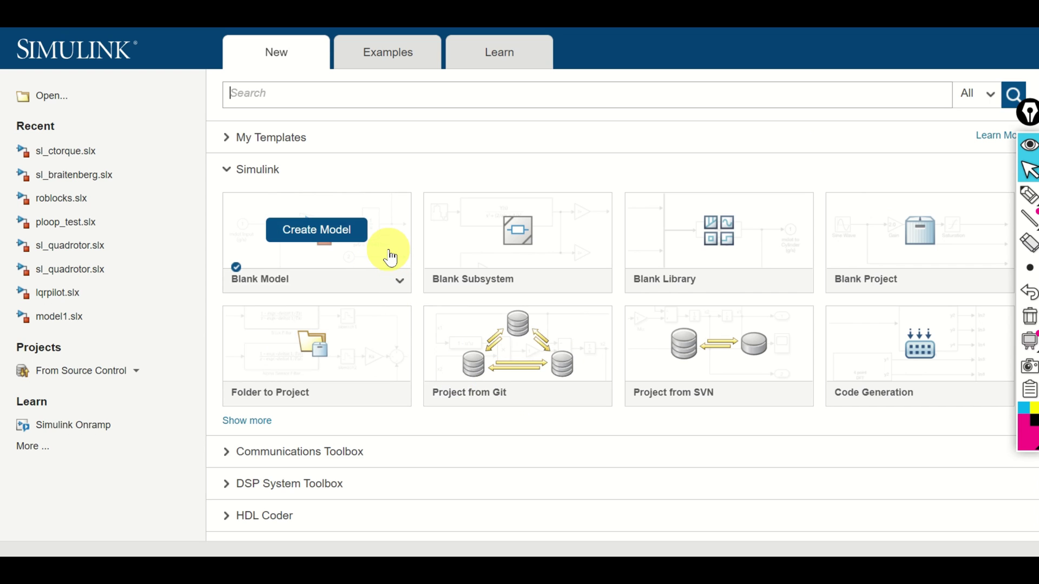
{"action": "left_click", "coordinate": [389, 258]}
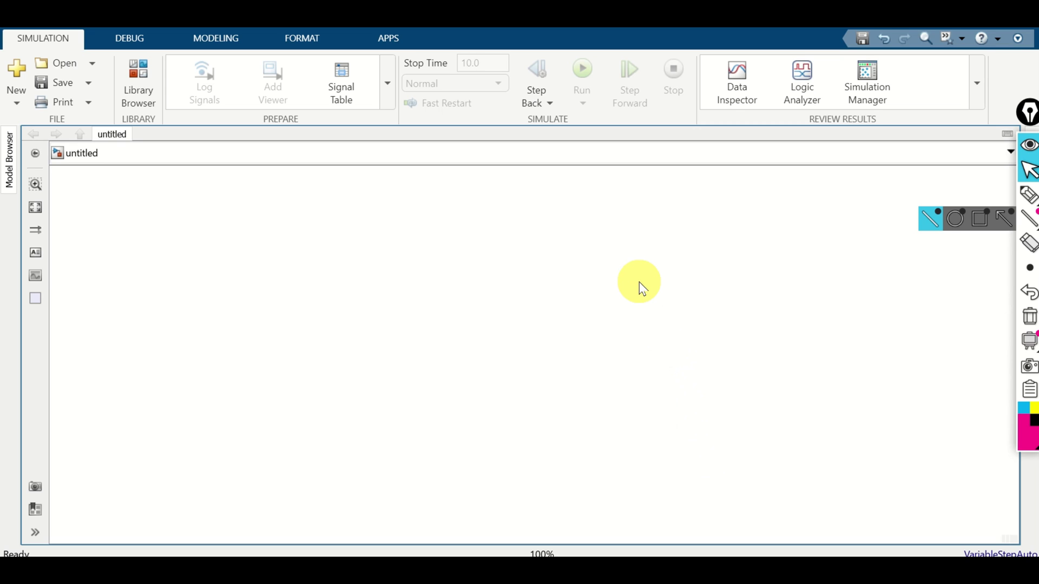
Step: Handwrite the transfer function W = 1/(s²+5s+25) as an ink note on the empty canvas
{"action": "left_click", "coordinate": [1028, 195]}
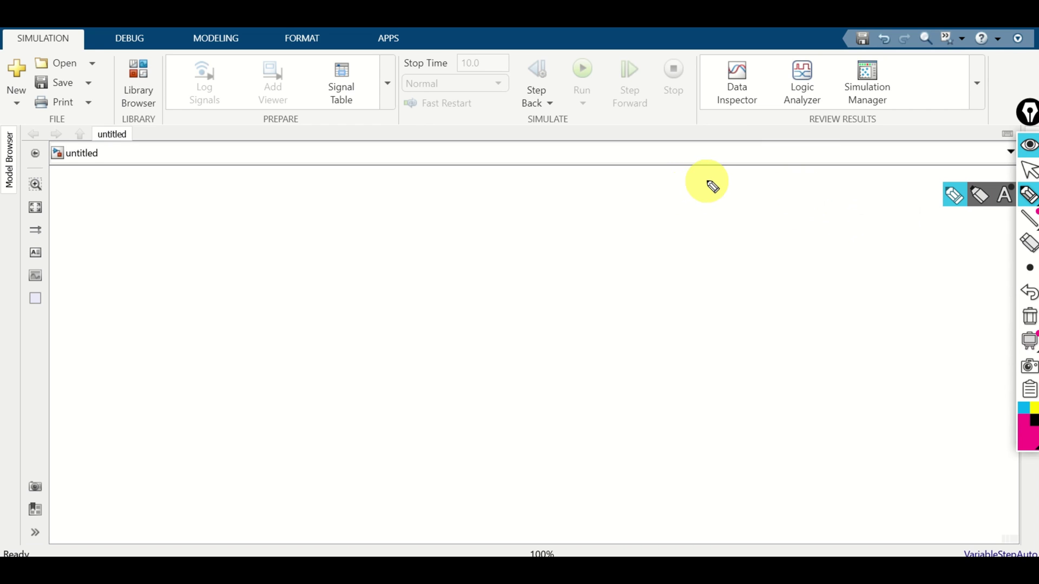
{"action": "mouse_move", "coordinate": [707, 182]}
{"action": "left_mouse_down"}
{"action": "mouse_move", "coordinate": [727, 203]}
{"action": "mouse_move", "coordinate": [736, 182]}
{"action": "mouse_move", "coordinate": [762, 198]}
{"action": "left_mouse_up"}
{"action": "mouse_move", "coordinate": [810, 174]}
{"action": "left_mouse_down"}
{"action": "mouse_move", "coordinate": [795, 195]}
{"action": "mouse_move", "coordinate": [904, 190]}
{"action": "left_mouse_up"}
{"action": "left_click_drag", "start_coordinate": [793, 207], "coordinate": [781, 222]}
{"action": "left_click_drag", "start_coordinate": [804, 202], "coordinate": [816, 207]}
{"action": "left_click_drag", "start_coordinate": [818, 213], "coordinate": [856, 220]}
{"action": "mouse_move", "coordinate": [875, 208]}
{"action": "left_mouse_down"}
{"action": "mouse_move", "coordinate": [887, 211]}
{"action": "mouse_move", "coordinate": [880, 221]}
{"action": "mouse_move", "coordinate": [905, 218]}
{"action": "left_mouse_up"}
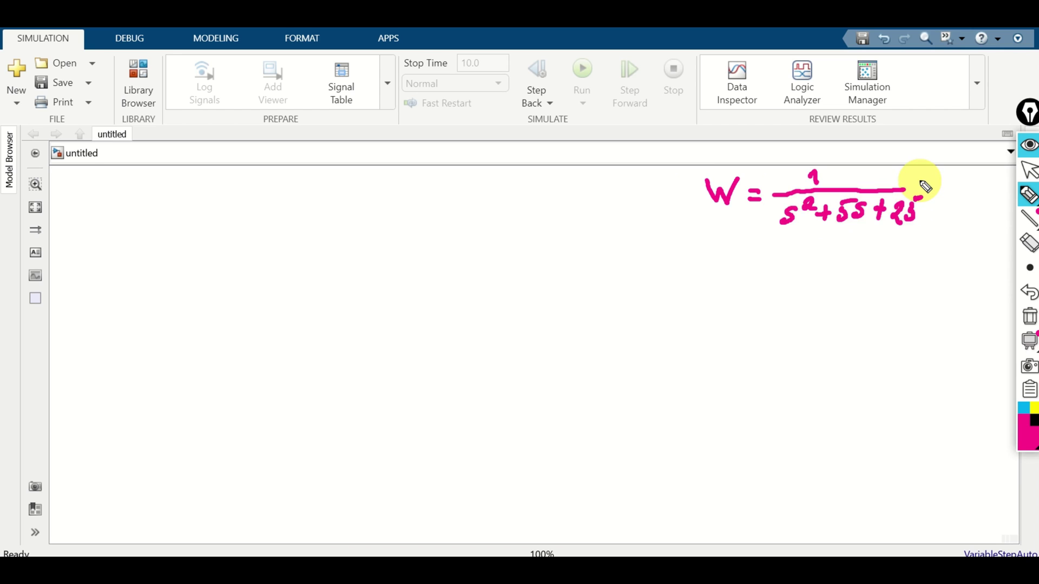
{"action": "left_click", "coordinate": [1029, 169]}
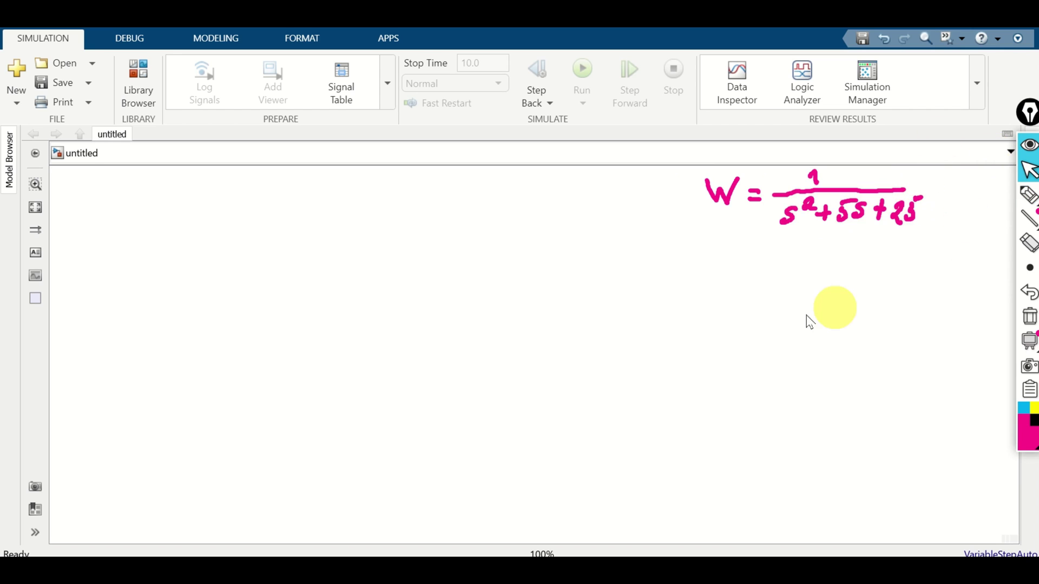
Step: Add an enlarged Transfer Fcn block to the model and open its block parameters
{"action": "double_click", "coordinate": [627, 314]}
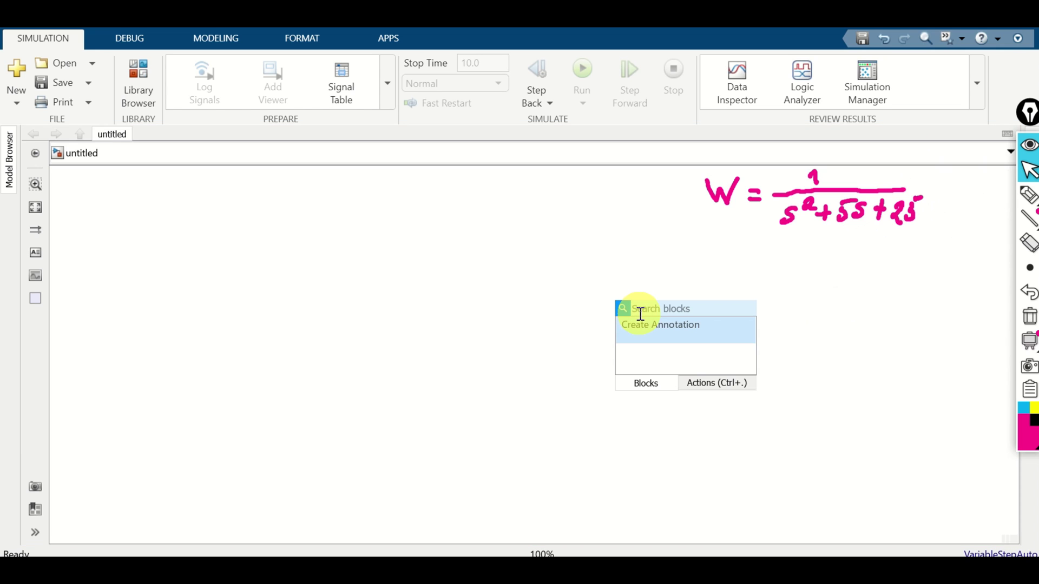
{"action": "type", "text": "tran"}
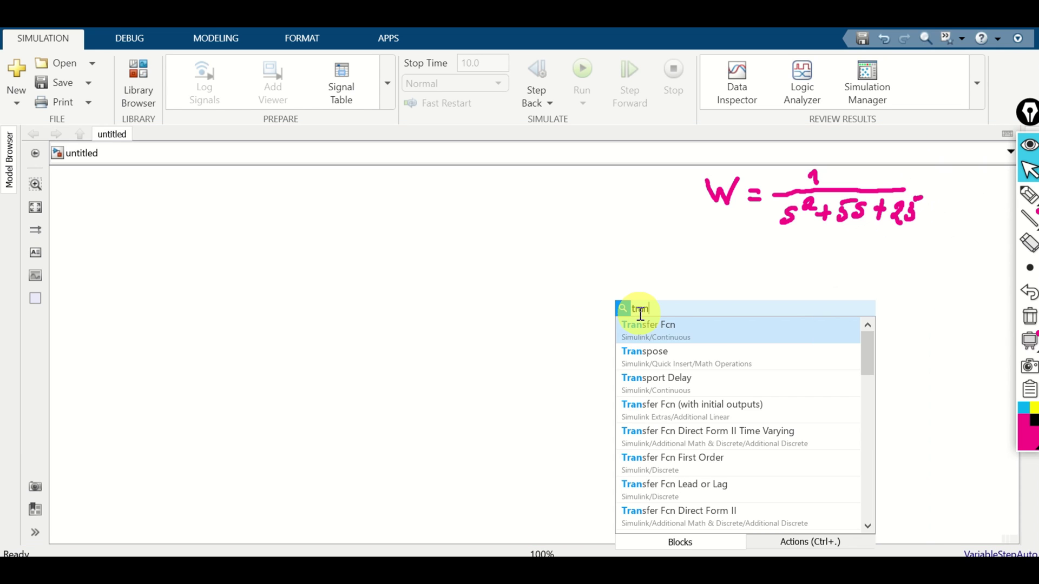
{"action": "left_click", "coordinate": [692, 326]}
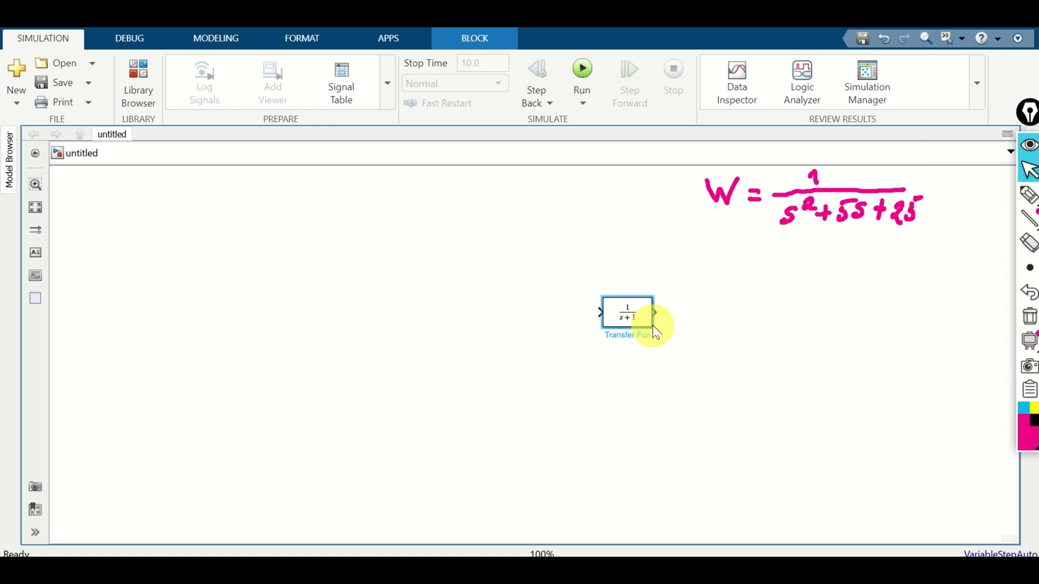
{"action": "left_click_drag", "start_coordinate": [653, 328], "coordinate": [684, 358]}
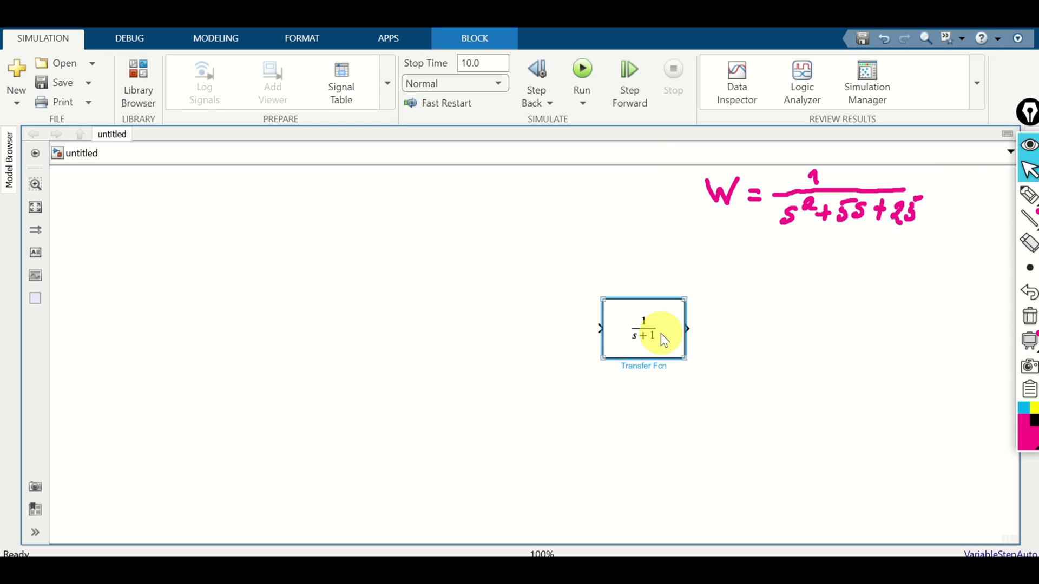
{"action": "double_click", "coordinate": [663, 340]}
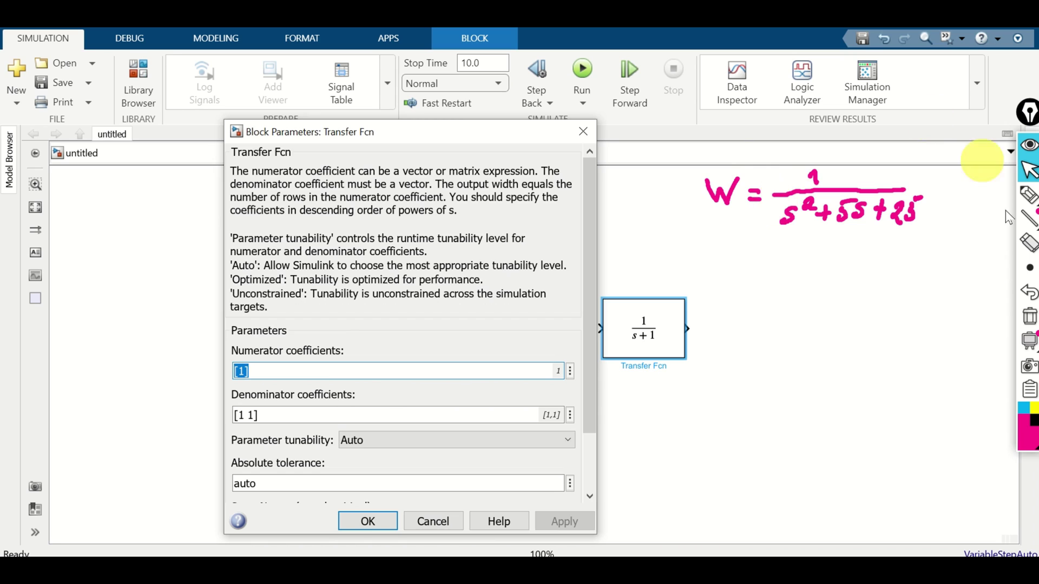
Step: Handwrite the coefficient vectors [1] over [1 5 25] below the equation and mark the leading coefficient 1 before s²
{"action": "left_click", "coordinate": [1027, 195]}
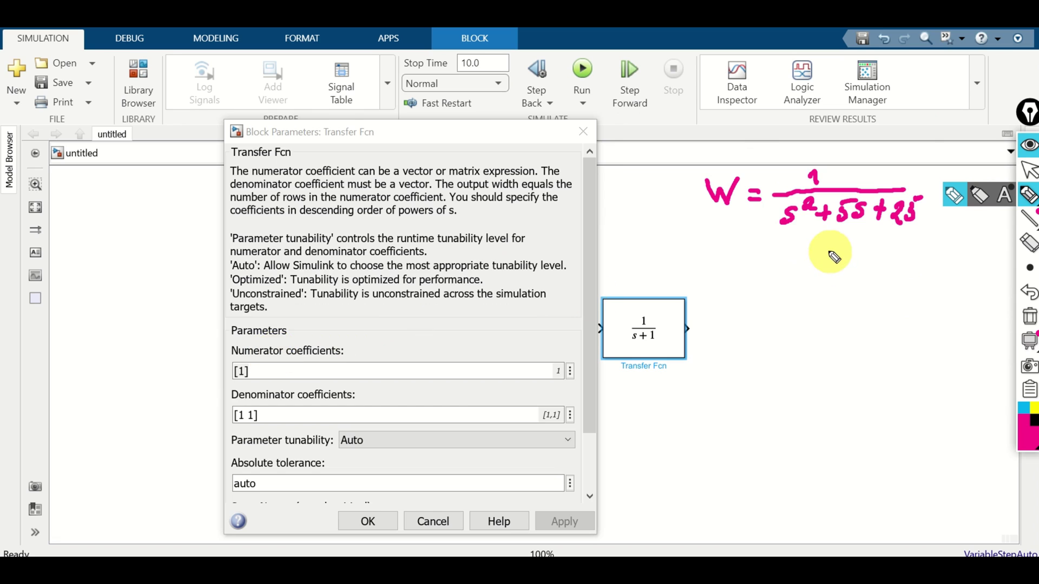
{"action": "mouse_move", "coordinate": [834, 250]}
{"action": "left_mouse_down"}
{"action": "mouse_move", "coordinate": [876, 236]}
{"action": "mouse_move", "coordinate": [868, 268]}
{"action": "left_mouse_up"}
{"action": "left_click_drag", "start_coordinate": [785, 281], "coordinate": [941, 269]}
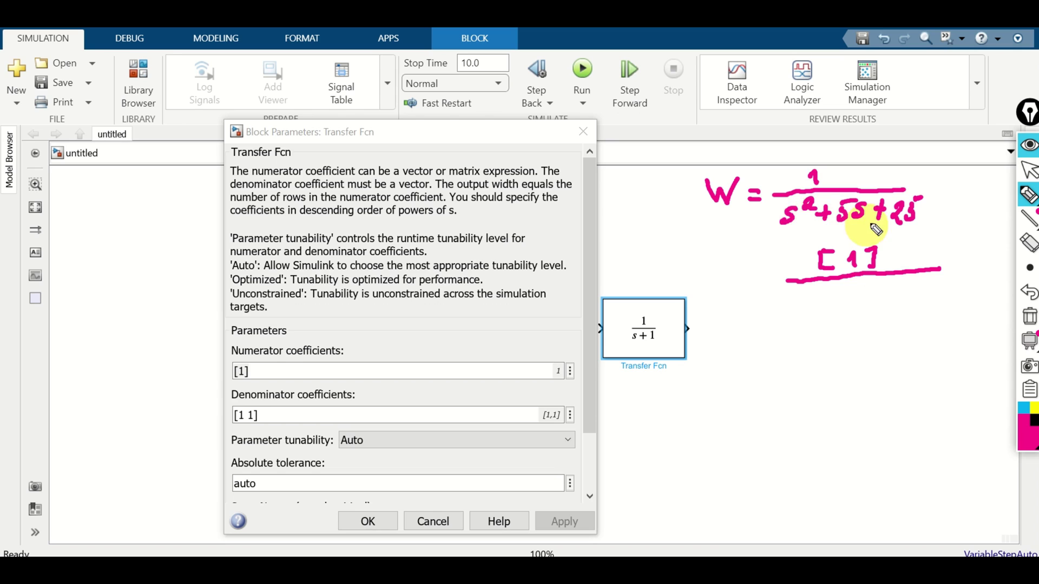
{"action": "left_click_drag", "start_coordinate": [768, 208], "coordinate": [765, 221]}
{"action": "left_click", "coordinate": [775, 215]}
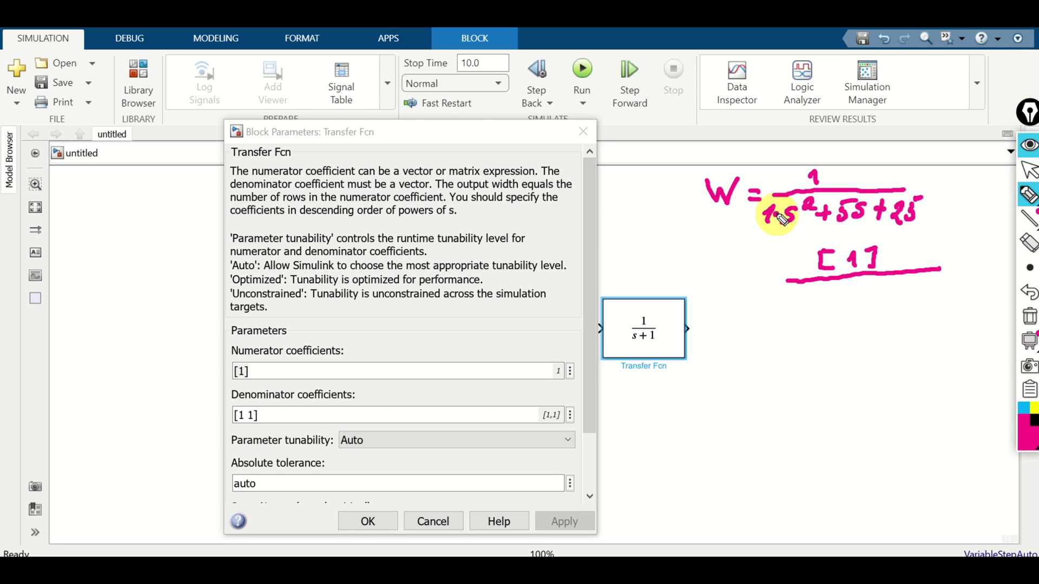
{"action": "mouse_move", "coordinate": [807, 288]}
{"action": "left_mouse_down"}
{"action": "mouse_move", "coordinate": [798, 306]}
{"action": "mouse_move", "coordinate": [821, 306]}
{"action": "left_mouse_up"}
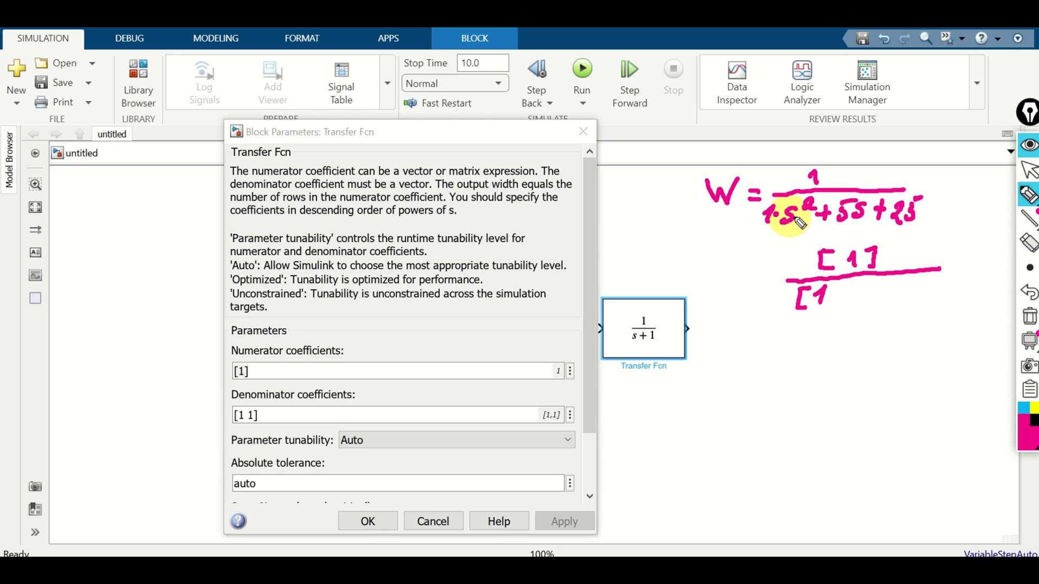
{"action": "left_click_drag", "start_coordinate": [858, 286], "coordinate": [844, 304]}
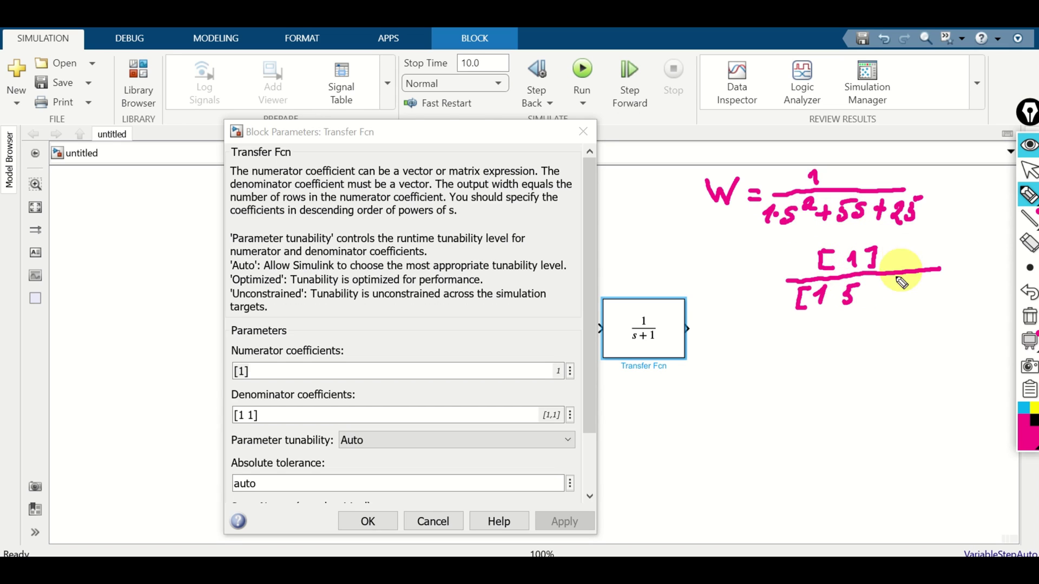
{"action": "mouse_move", "coordinate": [871, 286]}
{"action": "left_mouse_down"}
{"action": "mouse_move", "coordinate": [899, 306]}
{"action": "mouse_move", "coordinate": [907, 282]}
{"action": "mouse_move", "coordinate": [915, 302]}
{"action": "left_mouse_up"}
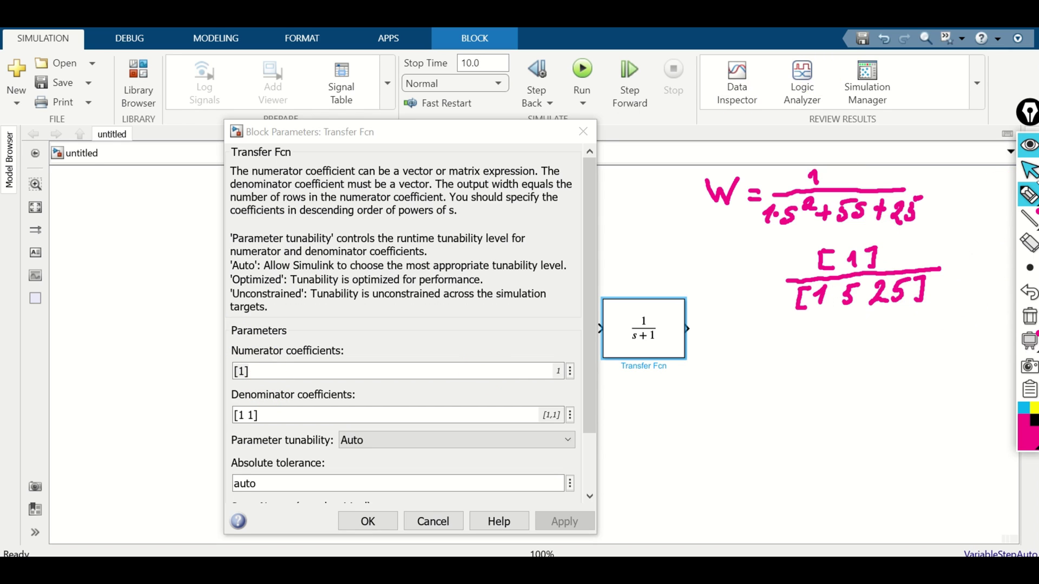
{"action": "left_click", "coordinate": [1029, 171]}
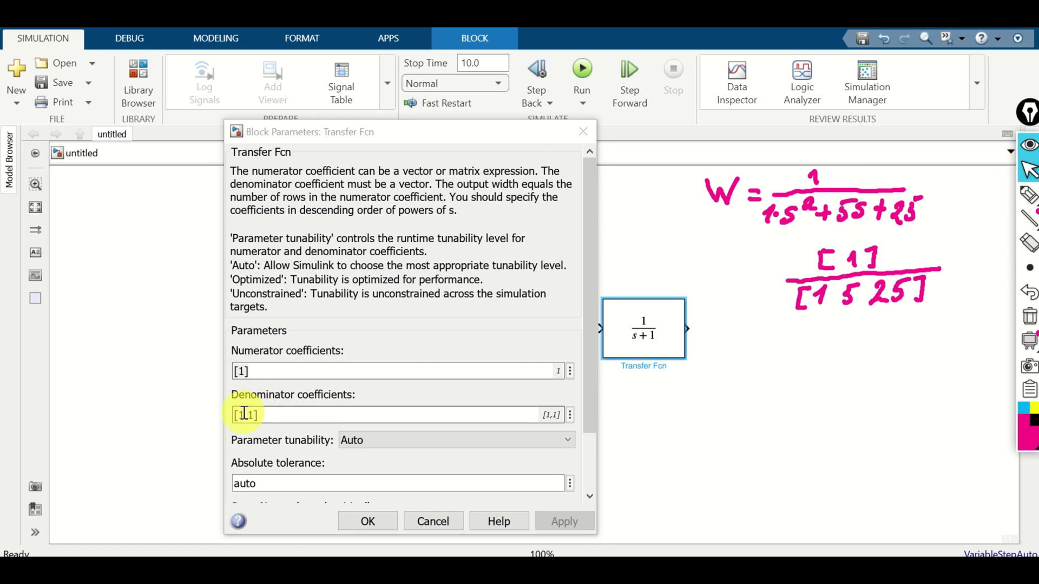
Step: Set the Transfer Fcn block's denominator coefficients to [1 5 25] and erase all ink notes
{"action": "left_click_drag", "start_coordinate": [244, 414], "coordinate": [323, 437]}
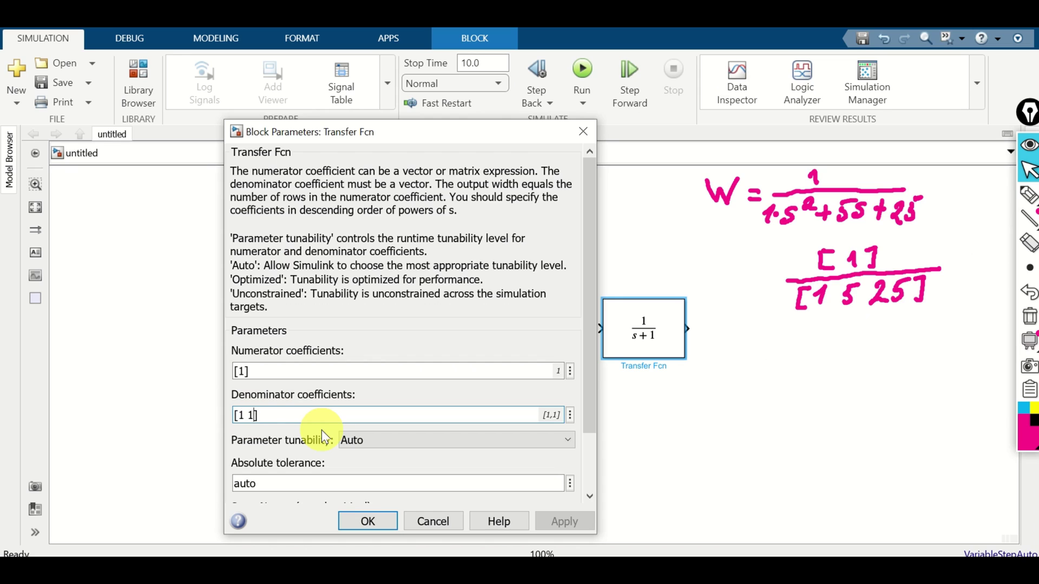
{"action": "key", "text": "BackSpace"}
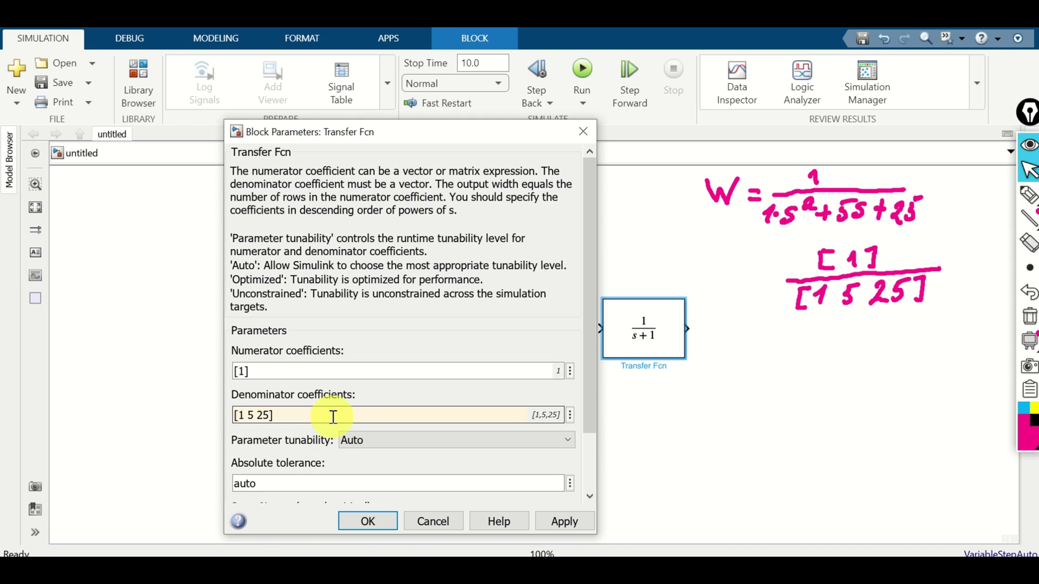
{"action": "left_click", "coordinate": [366, 521]}
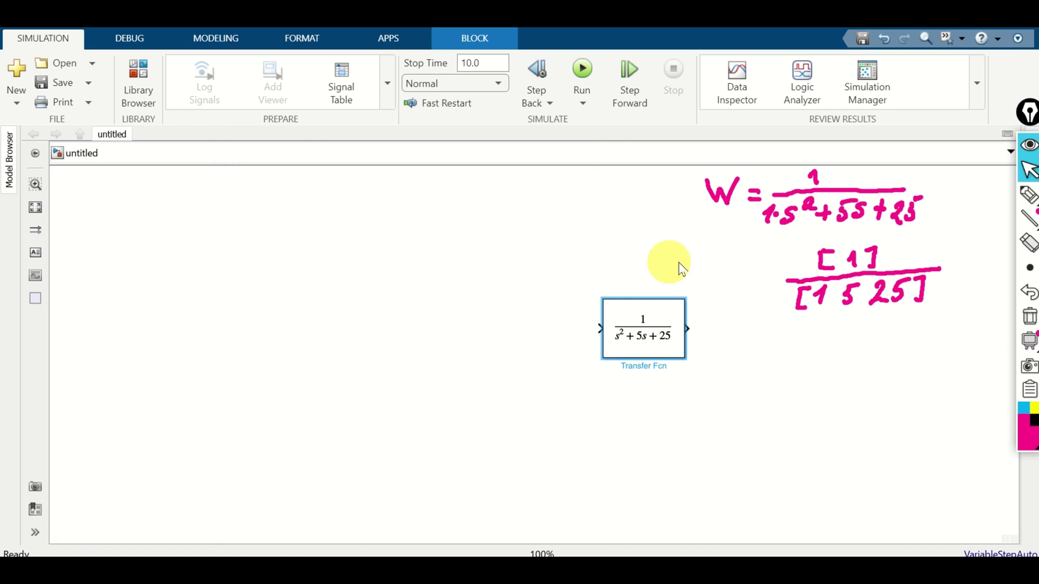
{"action": "left_click", "coordinate": [1028, 319]}
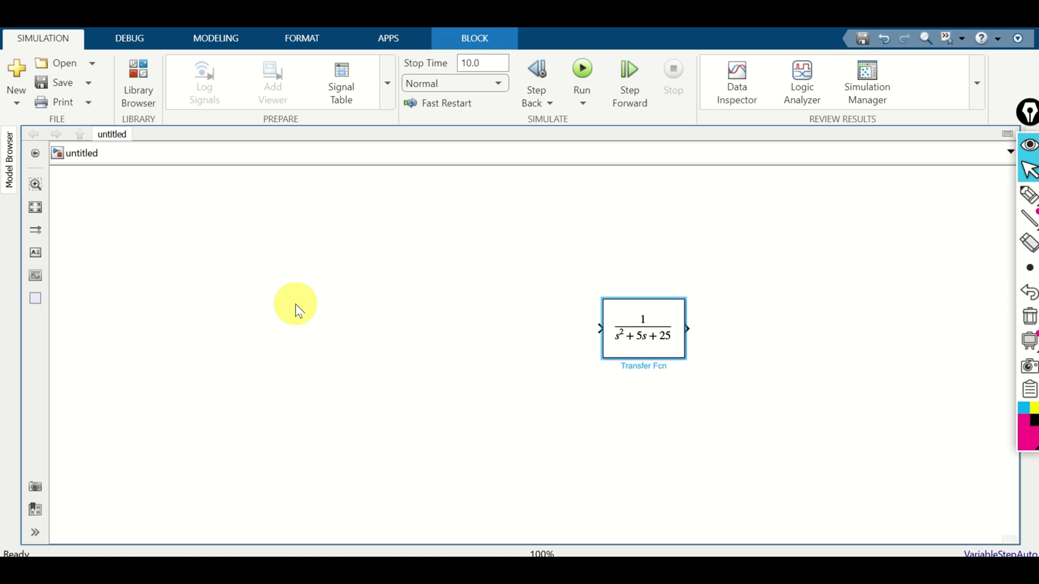
Step: Handwrite the control law u = Kp·e + (KI/s)·e with an arrow marking u as the Transfer Fcn input, and clear the ink
{"action": "left_click", "coordinate": [1028, 194]}
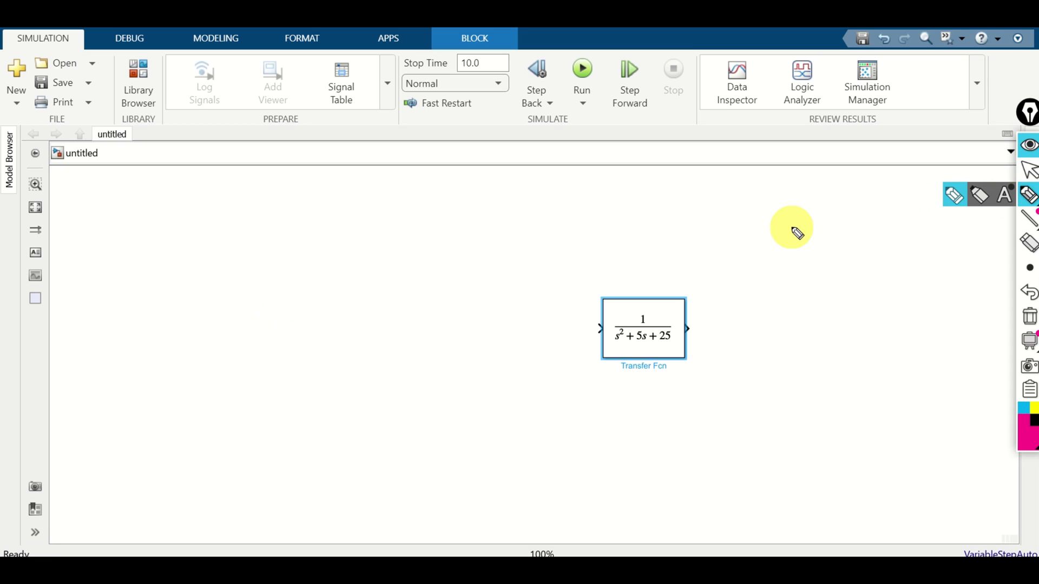
{"action": "left_click", "coordinate": [724, 196]}
{"action": "left_click_drag", "start_coordinate": [725, 198], "coordinate": [760, 208]}
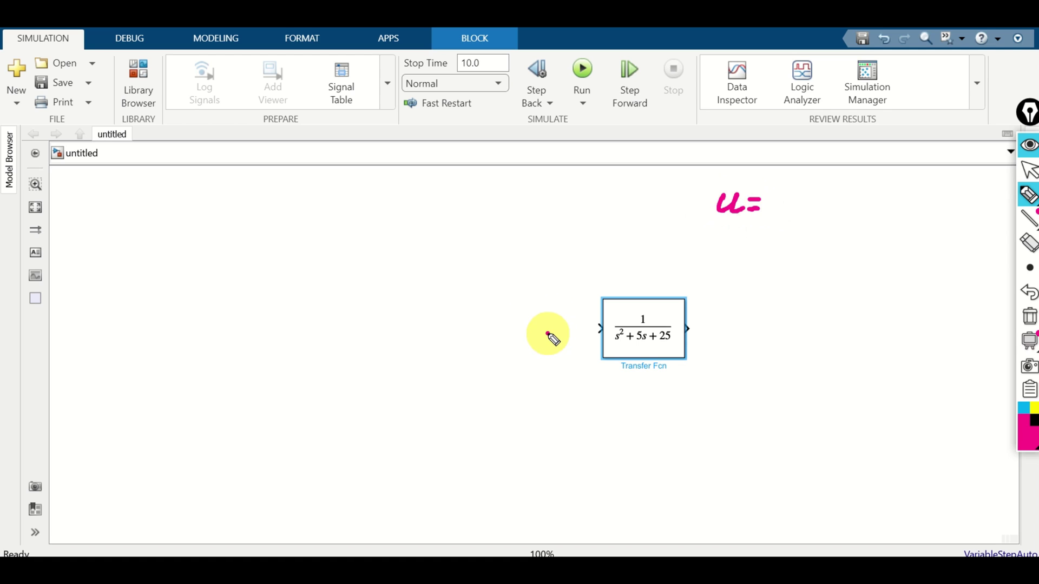
{"action": "mouse_move", "coordinate": [546, 333]}
{"action": "left_mouse_down"}
{"action": "mouse_move", "coordinate": [597, 331]}
{"action": "mouse_move", "coordinate": [590, 339]}
{"action": "left_mouse_up"}
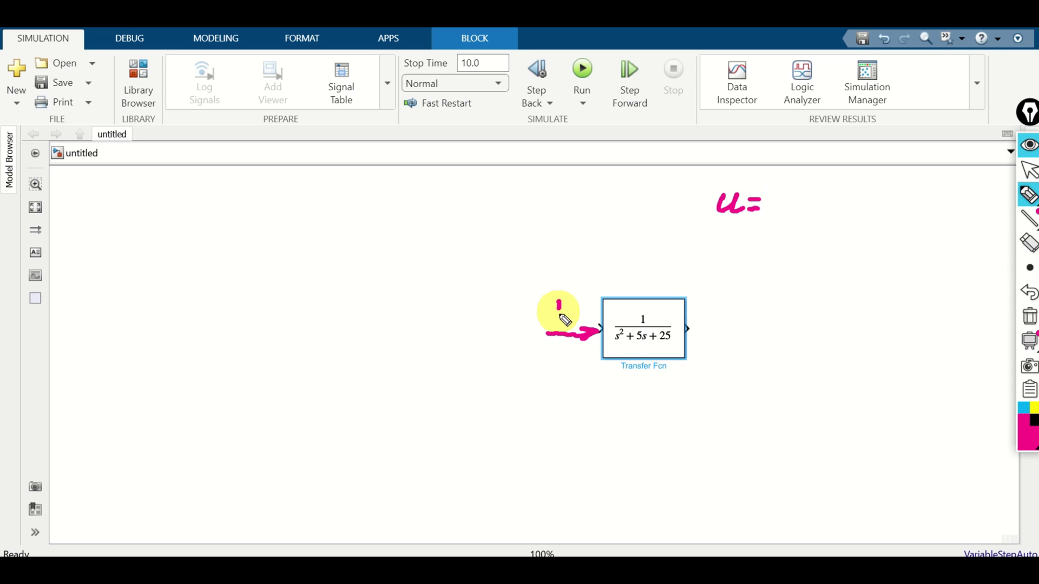
{"action": "left_click_drag", "start_coordinate": [557, 301], "coordinate": [577, 302]}
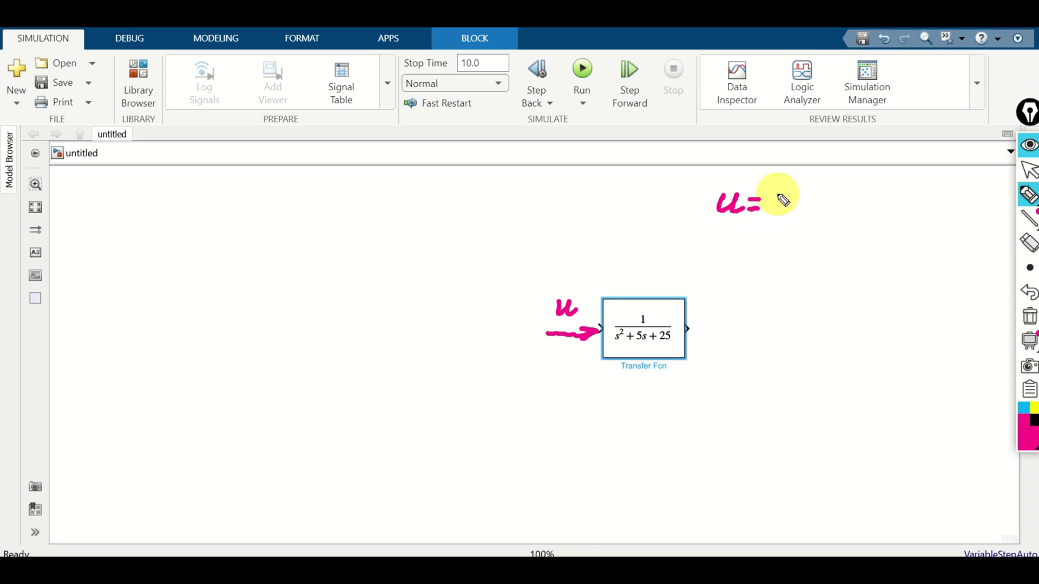
{"action": "mouse_move", "coordinate": [777, 189]}
{"action": "left_mouse_down"}
{"action": "mouse_move", "coordinate": [791, 220]}
{"action": "mouse_move", "coordinate": [805, 200]}
{"action": "mouse_move", "coordinate": [892, 195]}
{"action": "mouse_move", "coordinate": [913, 208]}
{"action": "mouse_move", "coordinate": [886, 233]}
{"action": "left_mouse_up"}
{"action": "left_click", "coordinate": [815, 199]}
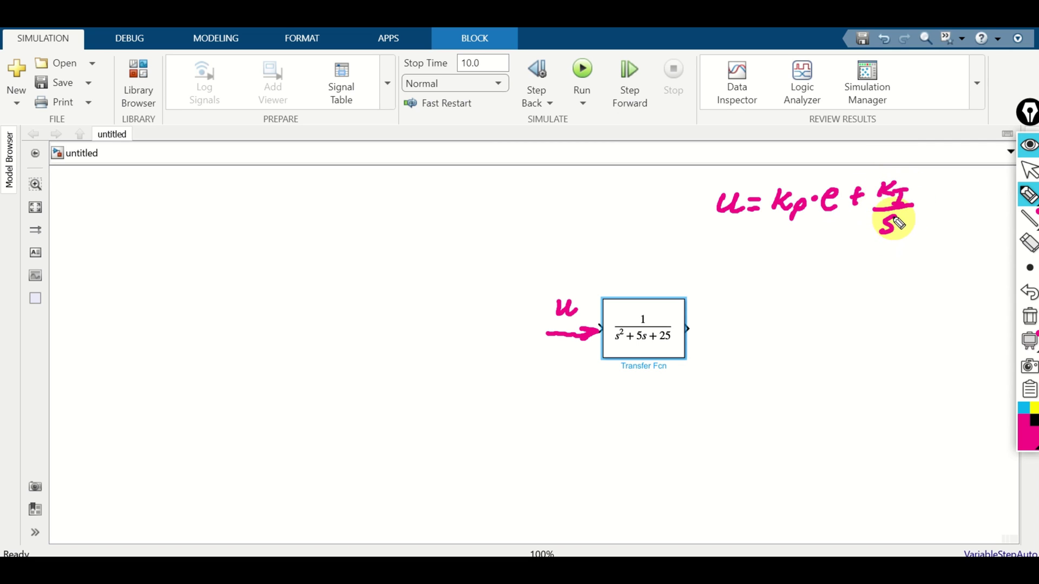
{"action": "left_click", "coordinate": [921, 203]}
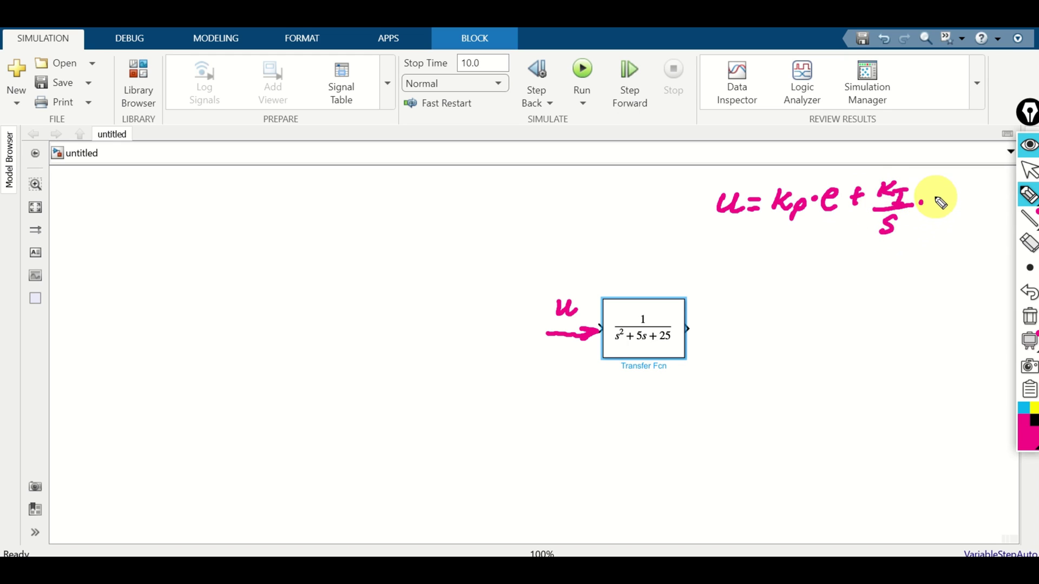
{"action": "left_click_drag", "start_coordinate": [932, 202], "coordinate": [946, 211]}
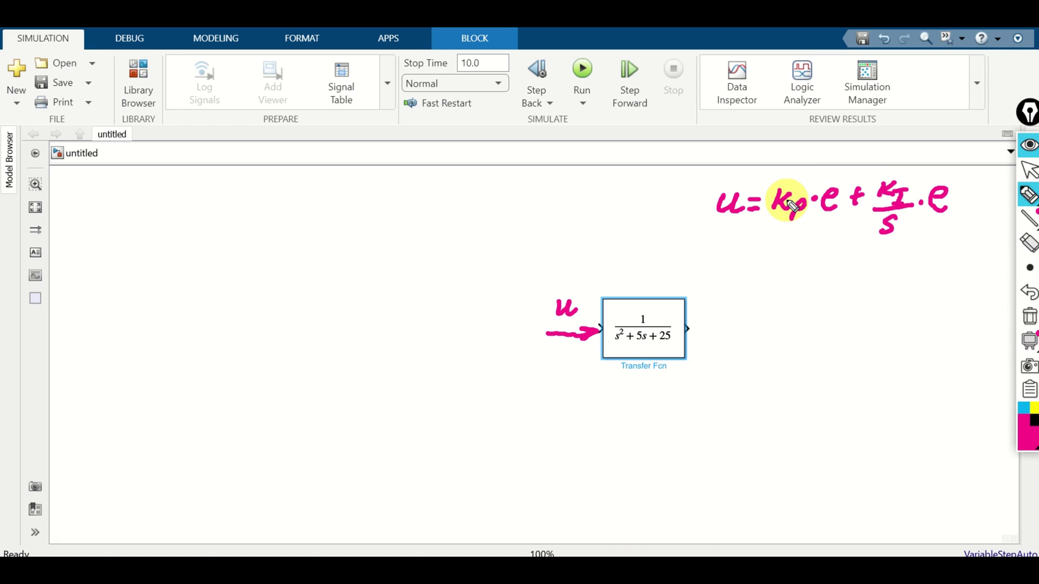
{"action": "left_click", "coordinate": [1029, 316]}
{"action": "left_click", "coordinate": [1030, 171]}
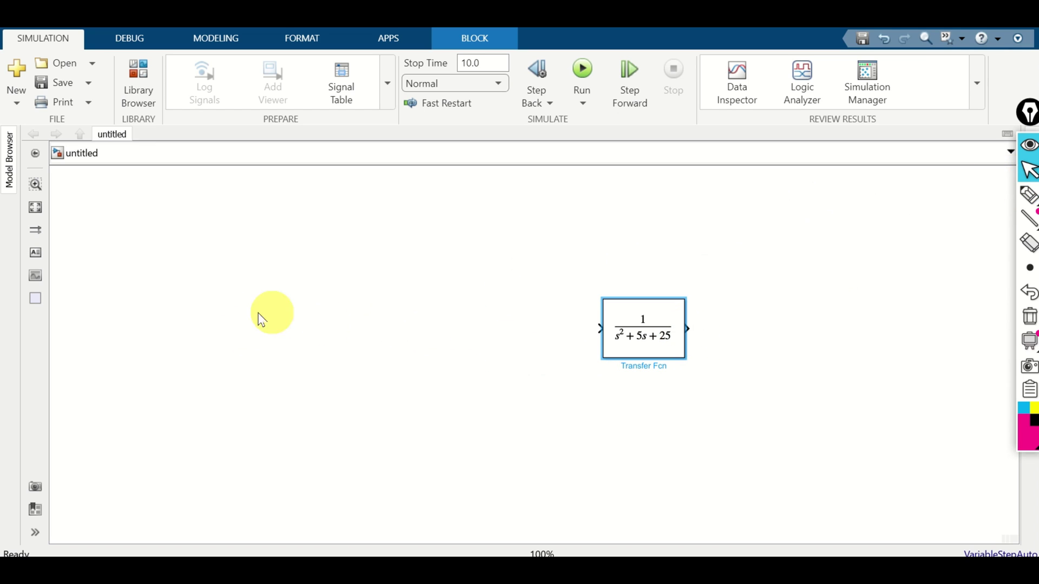
Step: Add a Simulink Constant block well before the Transfer Fcn block's input and enlarge it slightly
{"action": "double_click", "coordinate": [131, 320]}
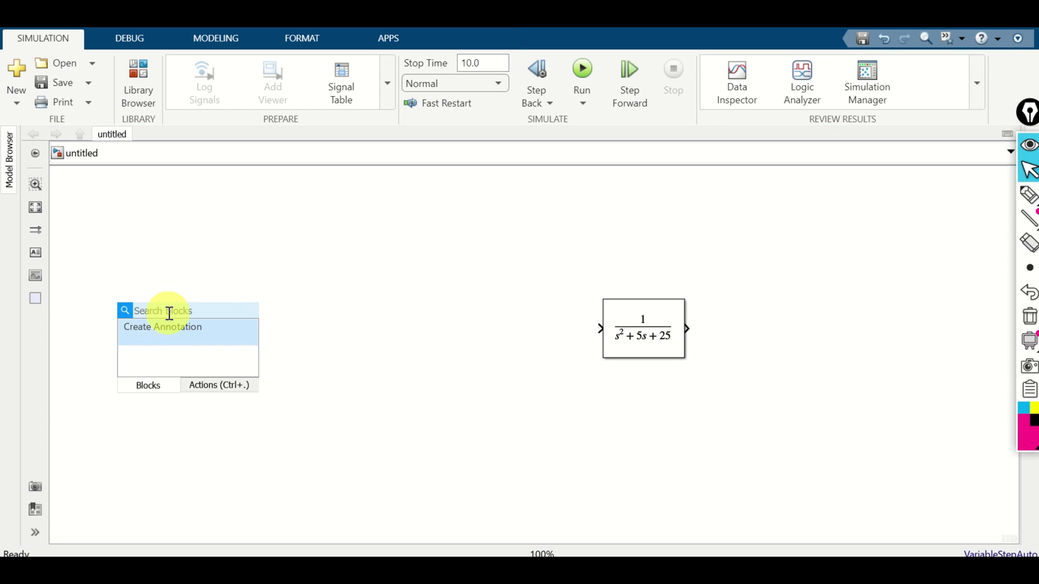
{"action": "type", "text": "cons"}
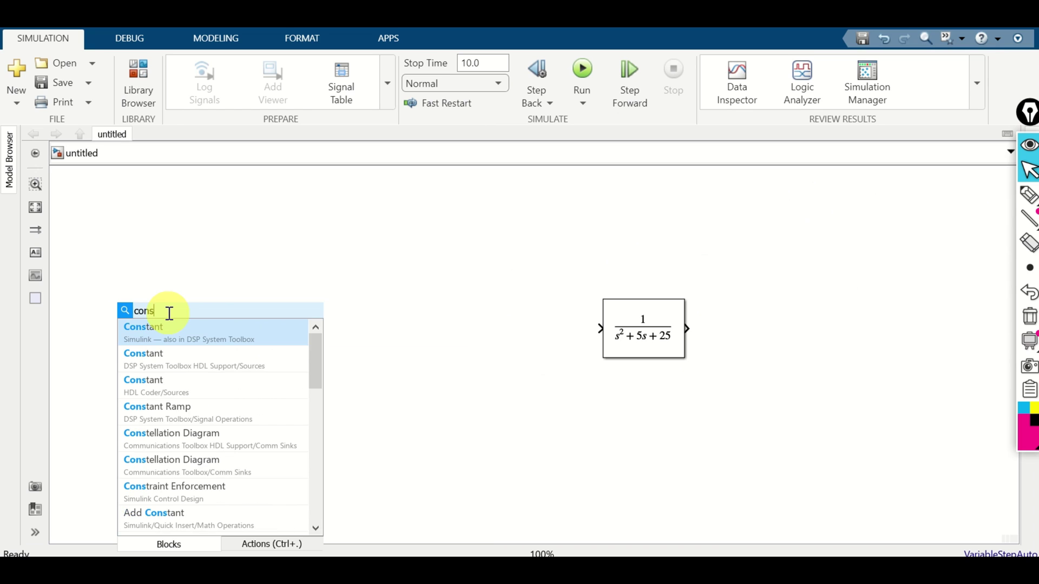
{"action": "left_click", "coordinate": [166, 338]}
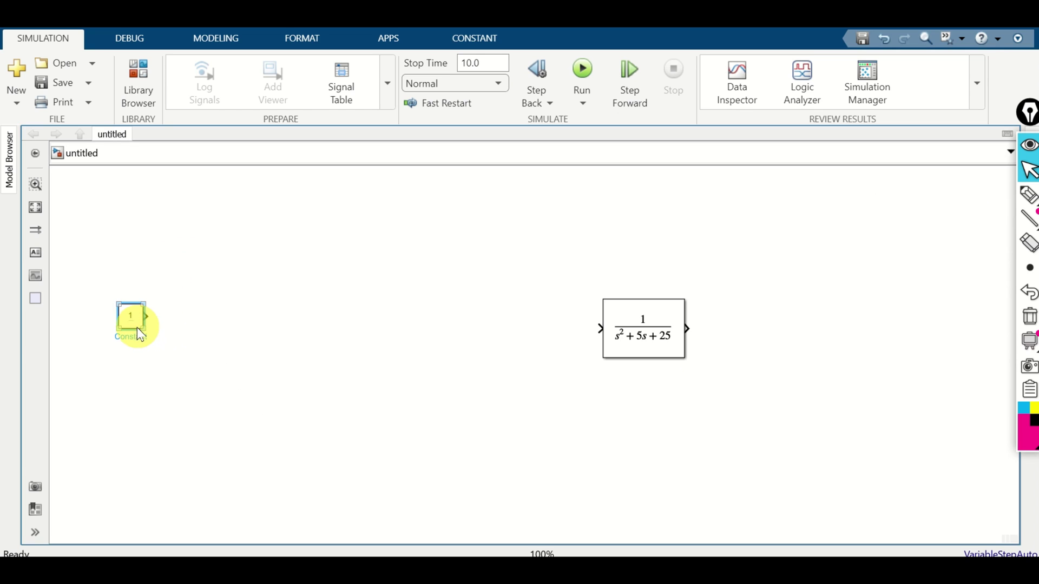
{"action": "left_click", "coordinate": [137, 327]}
{"action": "left_click_drag", "start_coordinate": [152, 341], "coordinate": [142, 327]}
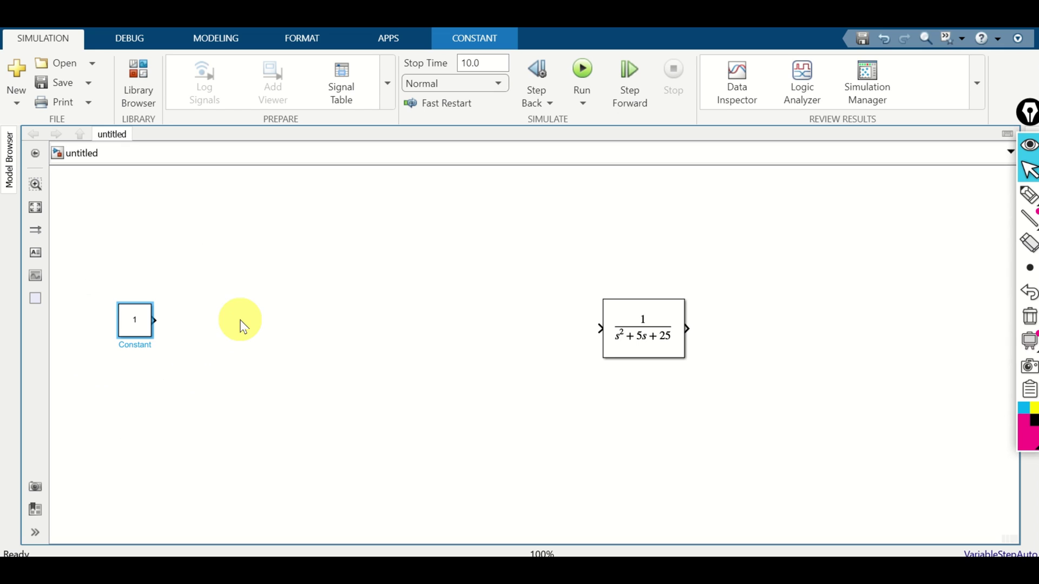
Step: Add a Sum block between the Constant and Transfer Fcn blocks, enlarge it, and connect the Constant output to its first input
{"action": "double_click", "coordinate": [261, 321]}
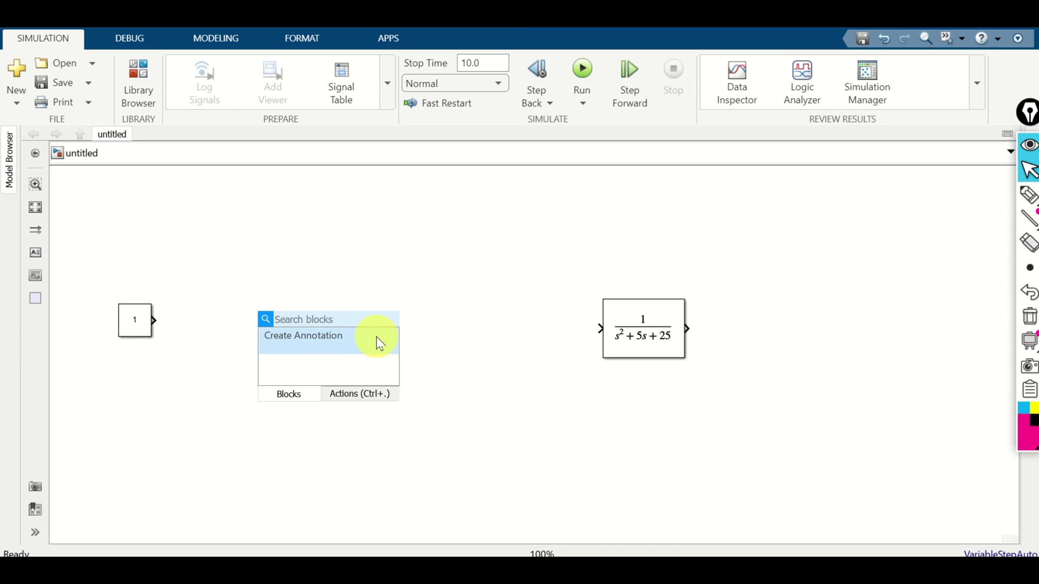
{"action": "type", "text": "sum"}
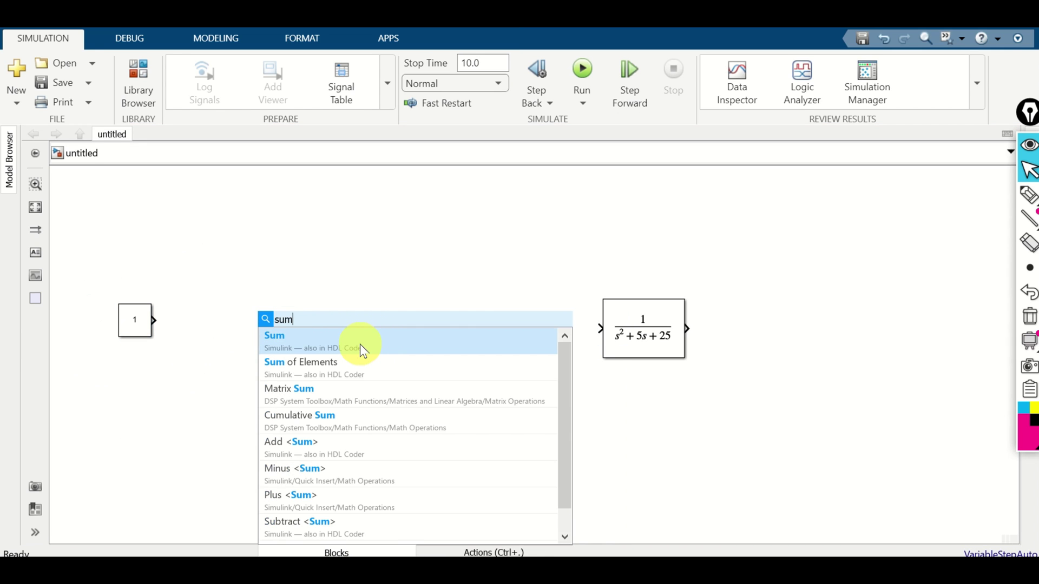
{"action": "left_click", "coordinate": [359, 344]}
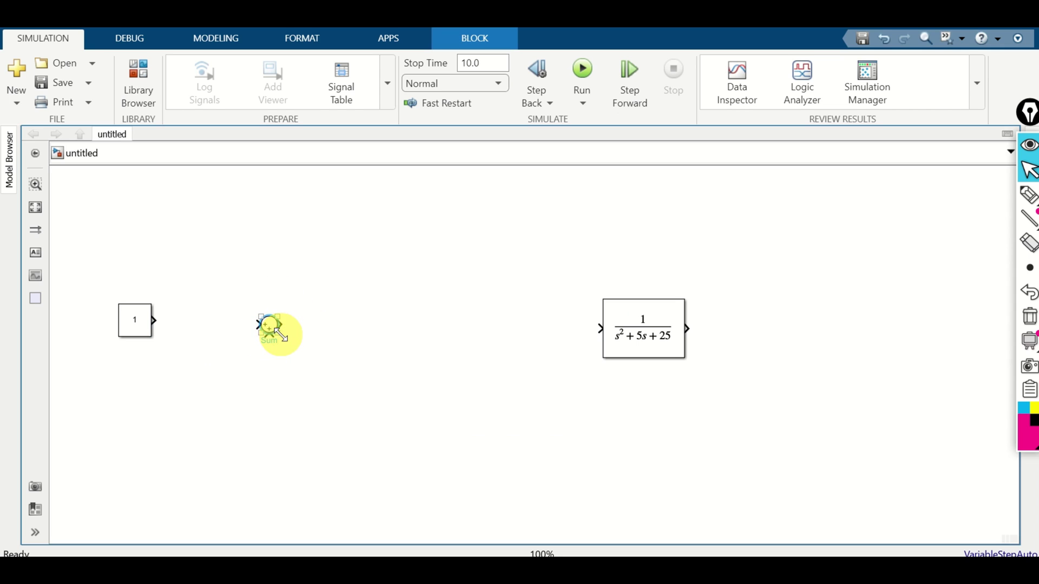
{"action": "left_click_drag", "start_coordinate": [282, 337], "coordinate": [258, 326]}
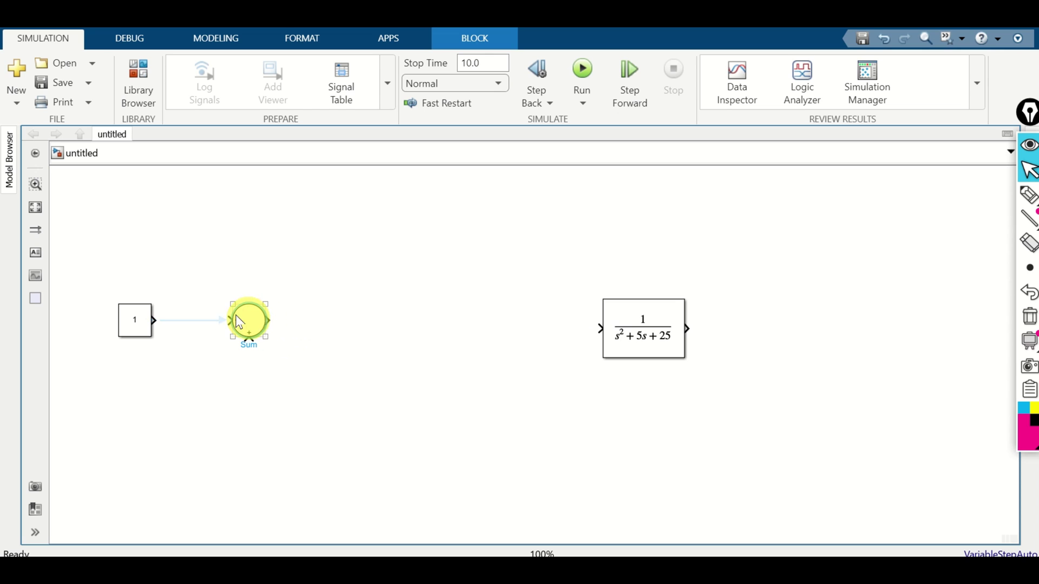
{"action": "left_click", "coordinate": [260, 334]}
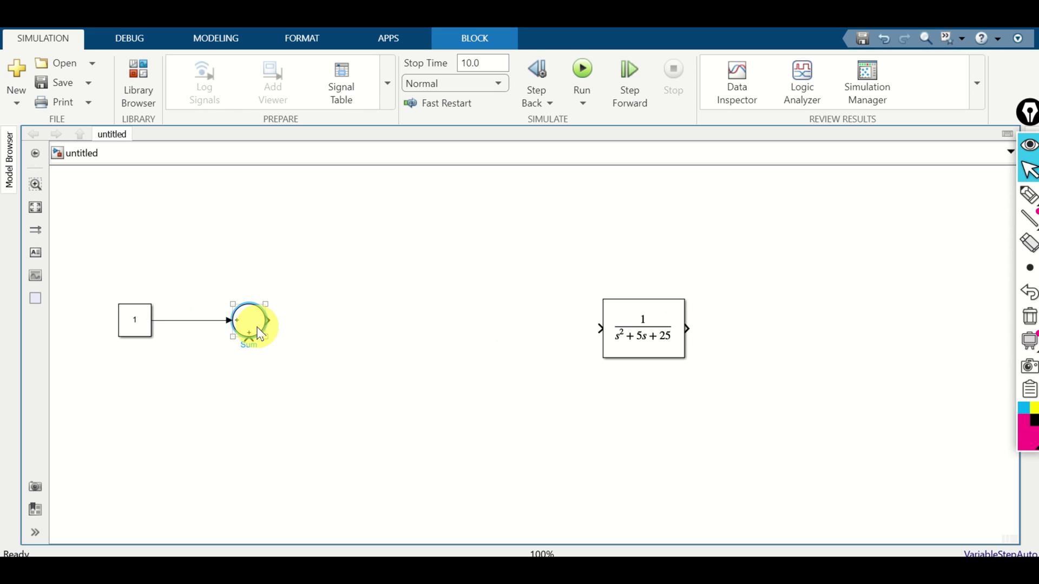
Step: Set the Sum block's list of signs to |+- and feed the Transfer Fcn output back to its minus input through a lowered line
{"action": "double_click", "coordinate": [260, 333]}
{"action": "double_click", "coordinate": [320, 336]}
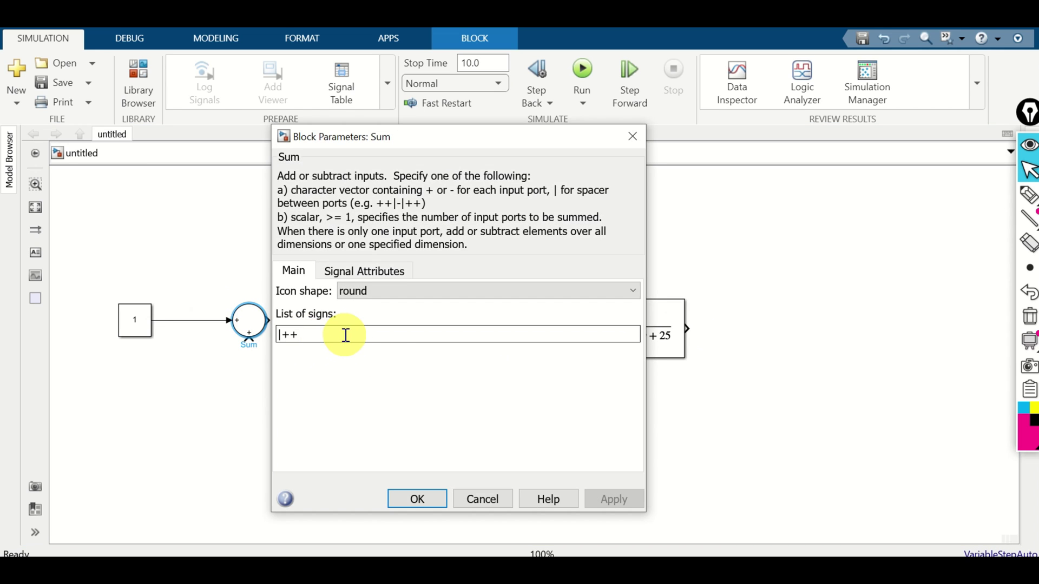
{"action": "left_click", "coordinate": [400, 331]}
{"action": "key", "text": "BackSpace"}
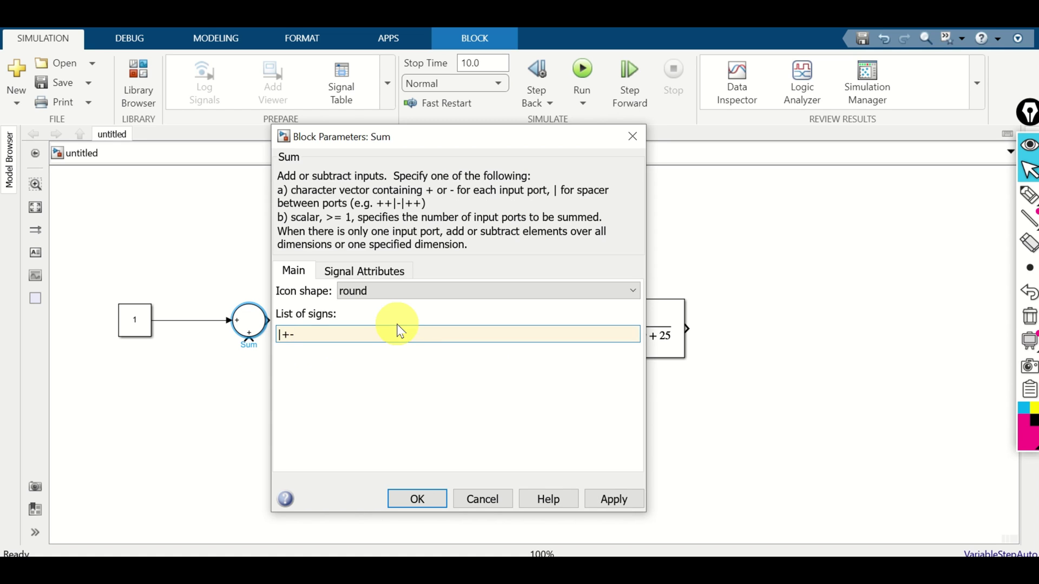
{"action": "left_click", "coordinate": [414, 498]}
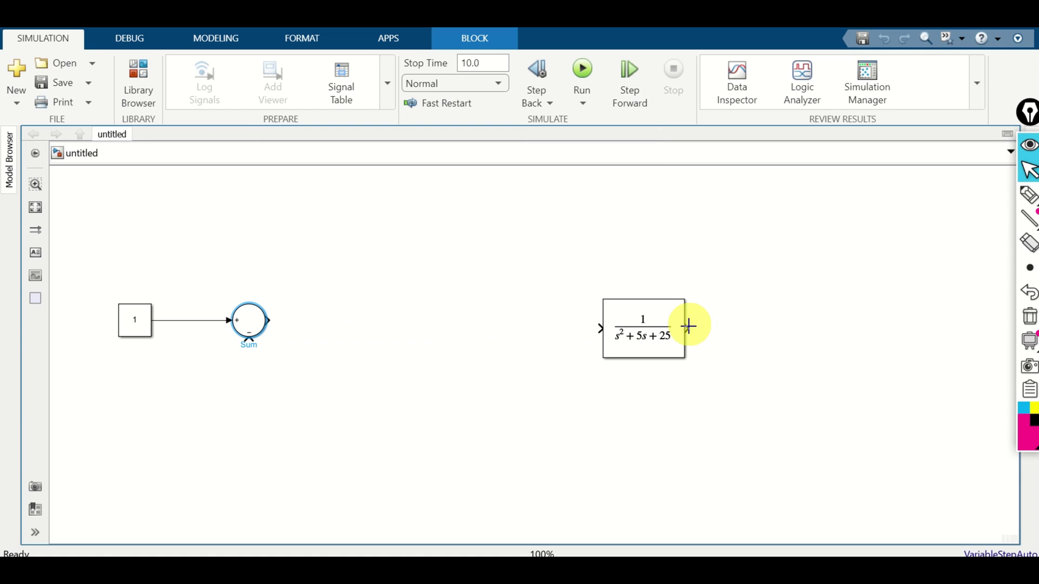
{"action": "left_click_drag", "start_coordinate": [688, 326], "coordinate": [249, 339]}
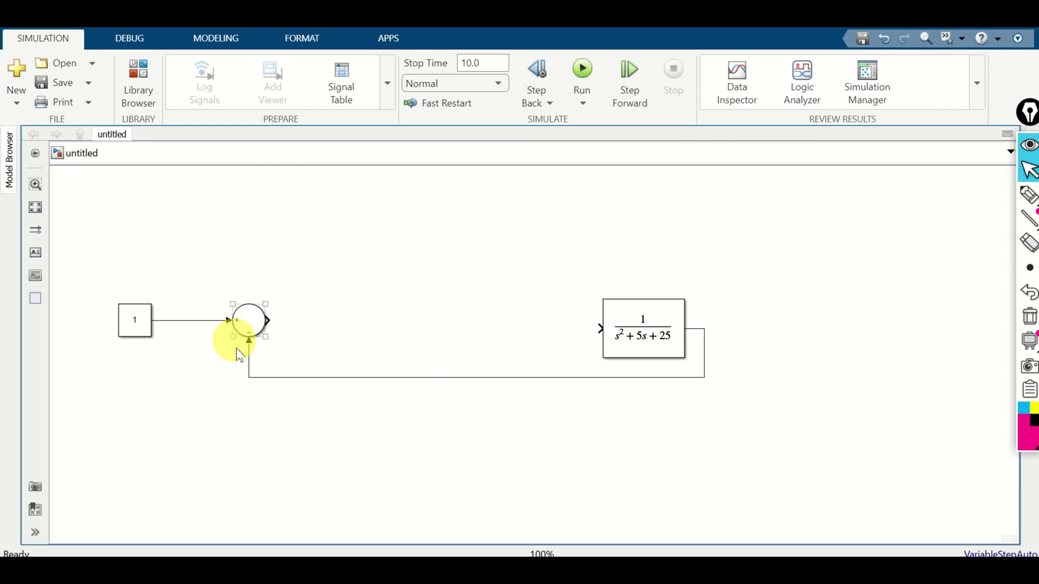
{"action": "left_click_drag", "start_coordinate": [477, 377], "coordinate": [468, 433]}
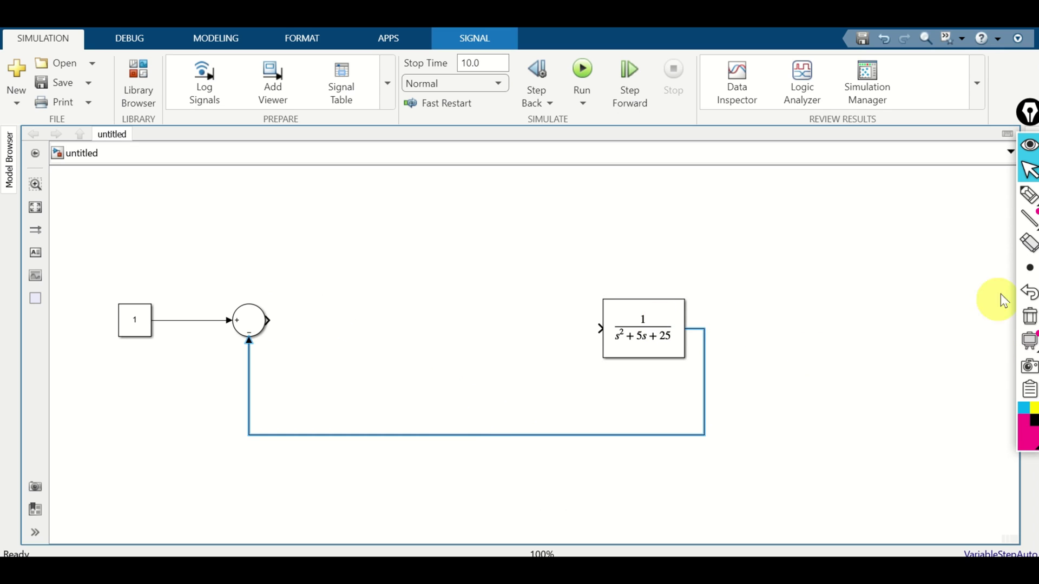
Step: Handwrite the control law u = Kp·e + (KI/s)·e in the empty area above the Transfer Fcn block
{"action": "left_click", "coordinate": [1029, 195]}
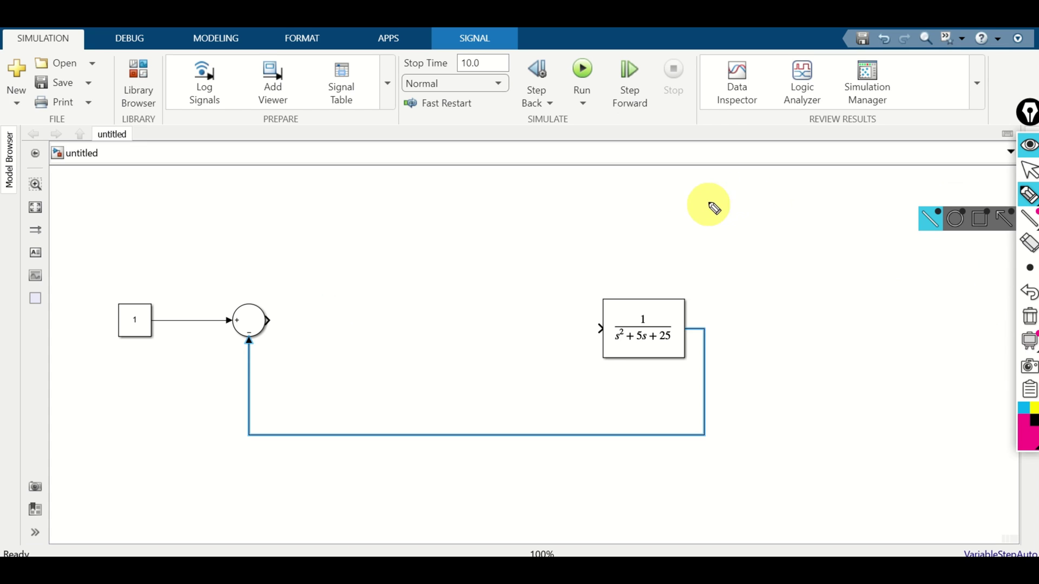
{"action": "mouse_move", "coordinate": [711, 191]}
{"action": "left_mouse_down"}
{"action": "mouse_move", "coordinate": [707, 207]}
{"action": "mouse_move", "coordinate": [741, 197]}
{"action": "left_mouse_up"}
{"action": "left_click_drag", "start_coordinate": [726, 207], "coordinate": [743, 204]}
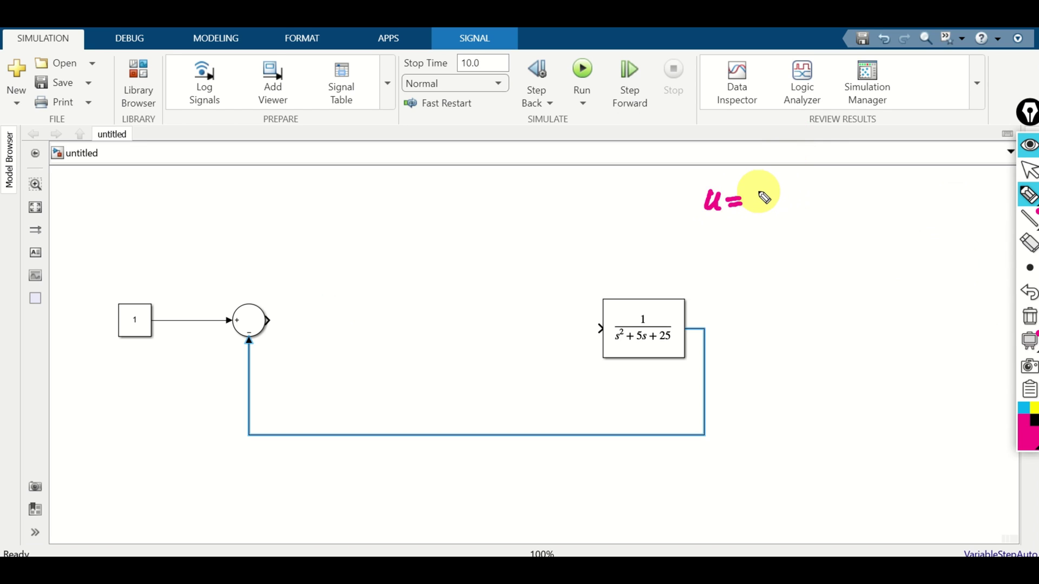
{"action": "mouse_move", "coordinate": [757, 186]}
{"action": "left_mouse_down"}
{"action": "mouse_move", "coordinate": [755, 205]}
{"action": "mouse_move", "coordinate": [772, 216]}
{"action": "mouse_move", "coordinate": [791, 196]}
{"action": "mouse_move", "coordinate": [848, 207]}
{"action": "left_mouse_up"}
{"action": "left_click", "coordinate": [799, 197]}
{"action": "mouse_move", "coordinate": [870, 186]}
{"action": "left_mouse_down"}
{"action": "mouse_move", "coordinate": [879, 198]}
{"action": "mouse_move", "coordinate": [898, 186]}
{"action": "mouse_move", "coordinate": [890, 199]}
{"action": "left_mouse_up"}
{"action": "mouse_move", "coordinate": [884, 200]}
{"action": "left_mouse_down"}
{"action": "mouse_move", "coordinate": [904, 207]}
{"action": "mouse_move", "coordinate": [876, 231]}
{"action": "left_mouse_up"}
{"action": "left_click", "coordinate": [916, 206]}
{"action": "left_click_drag", "start_coordinate": [927, 206], "coordinate": [946, 214]}
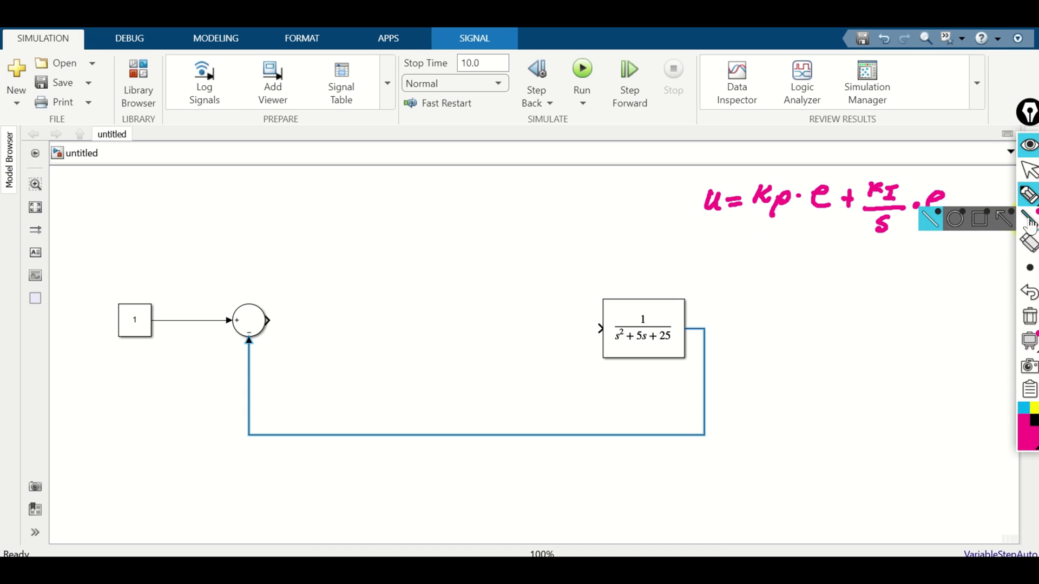
{"action": "left_click", "coordinate": [1028, 170]}
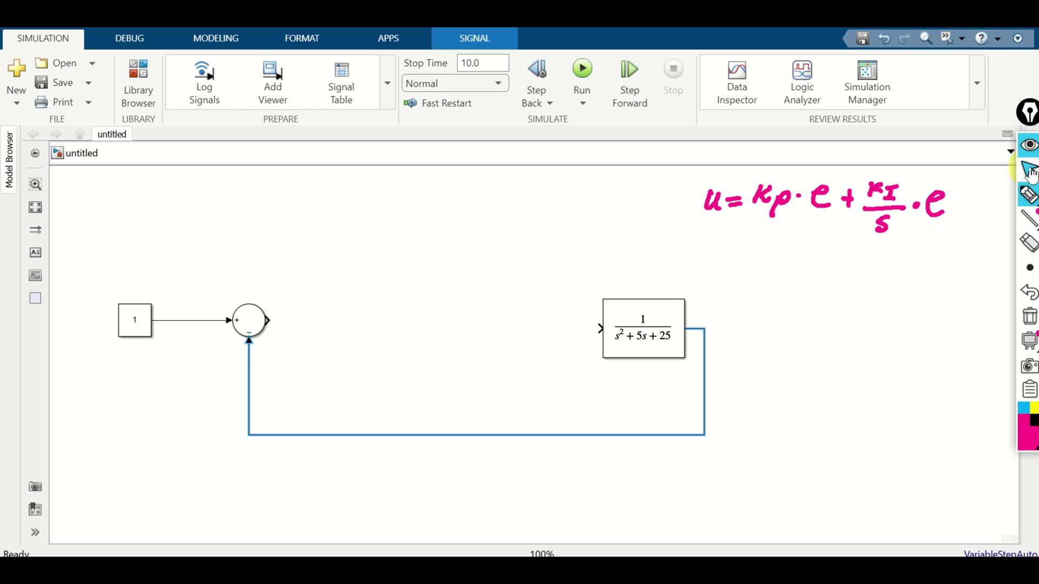
Step: Add a Gain block above and beyond the Sum block and connect the Sum output to its input
{"action": "double_click", "coordinate": [338, 220]}
{"action": "type", "text": "gain"}
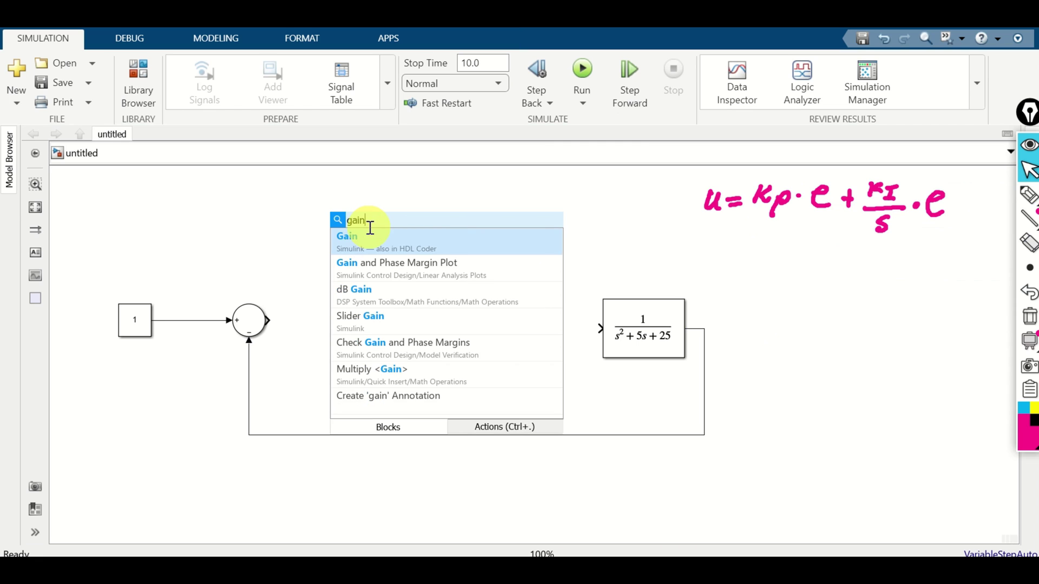
{"action": "left_click", "coordinate": [365, 235]}
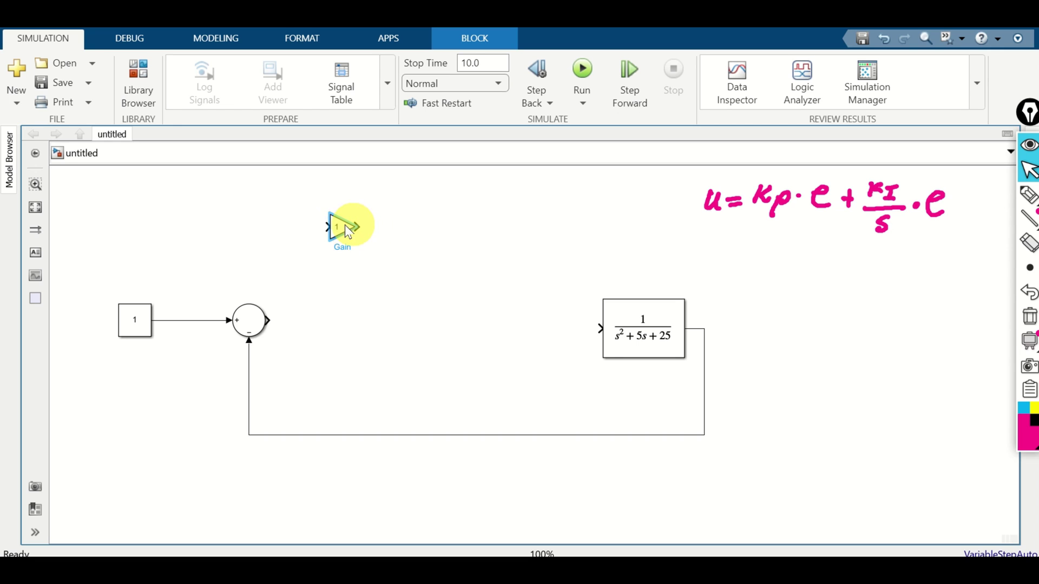
{"action": "left_click_drag", "start_coordinate": [267, 319], "coordinate": [328, 226]}
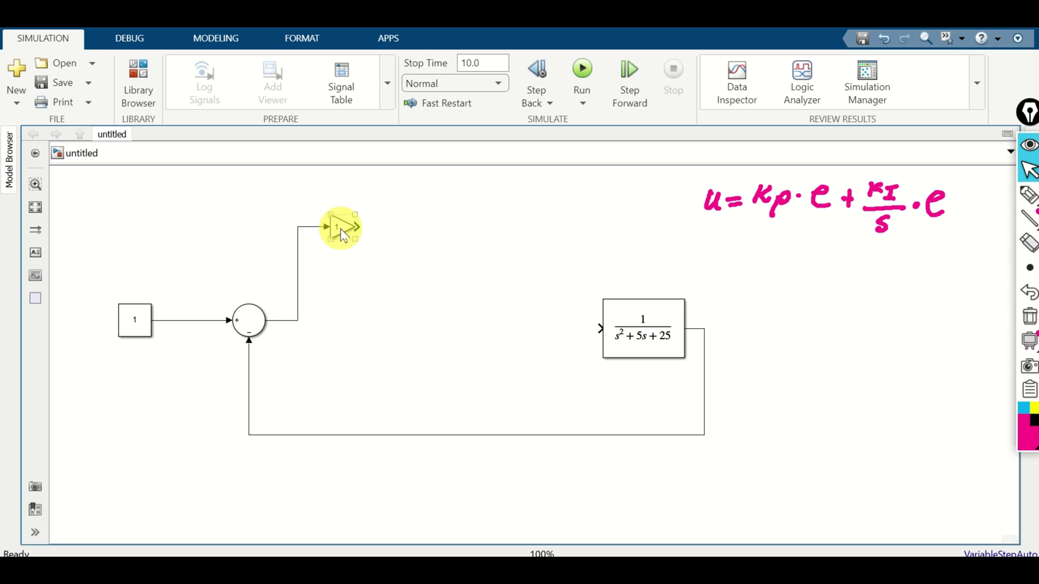
Step: Set the gain of the upper Gain block to 2 for the proportional path
{"action": "double_click", "coordinate": [342, 229]}
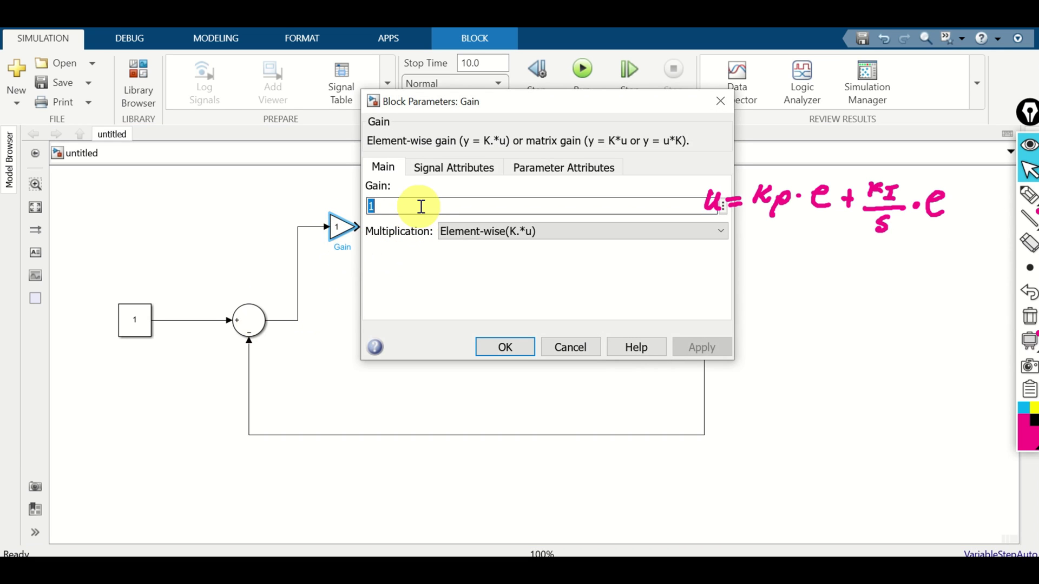
{"action": "key", "text": "BackSpace"}
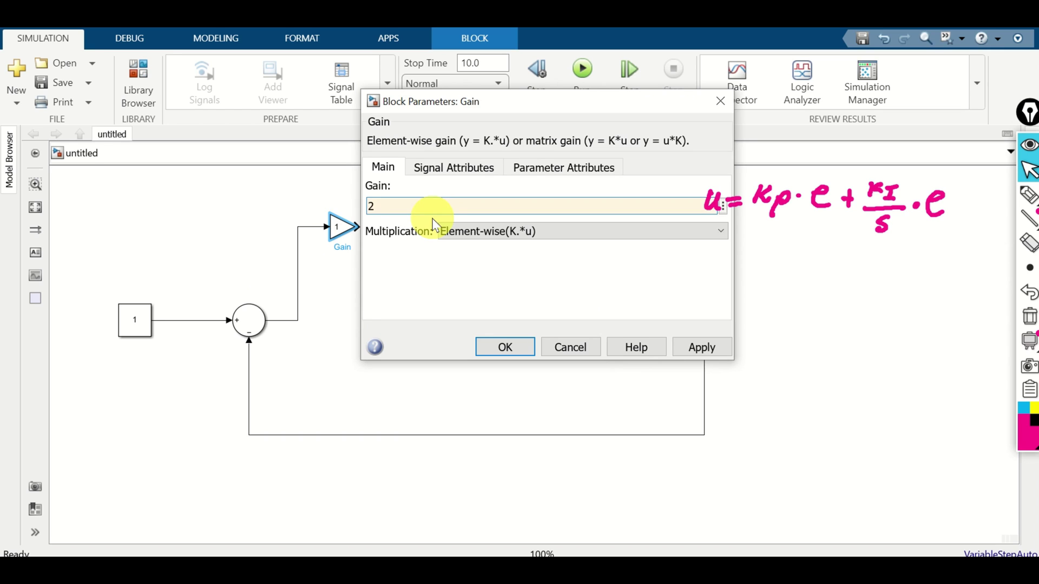
{"action": "left_click", "coordinate": [504, 346]}
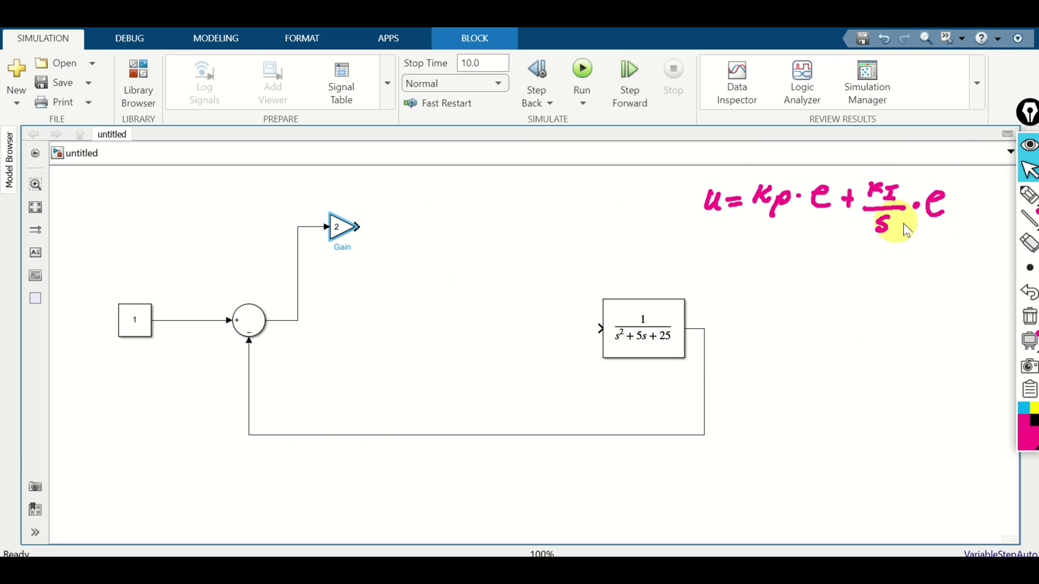
Step: Add an Integrator block below the proportional Gain block and branch the Sum block's error signal to its input
{"action": "double_click", "coordinate": [340, 344]}
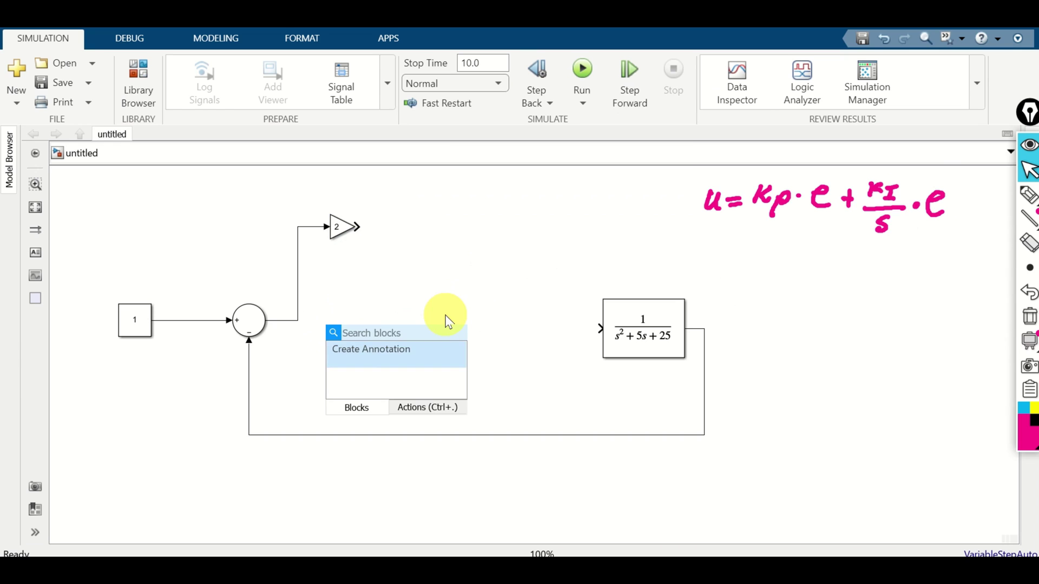
{"action": "type", "text": "inter"}
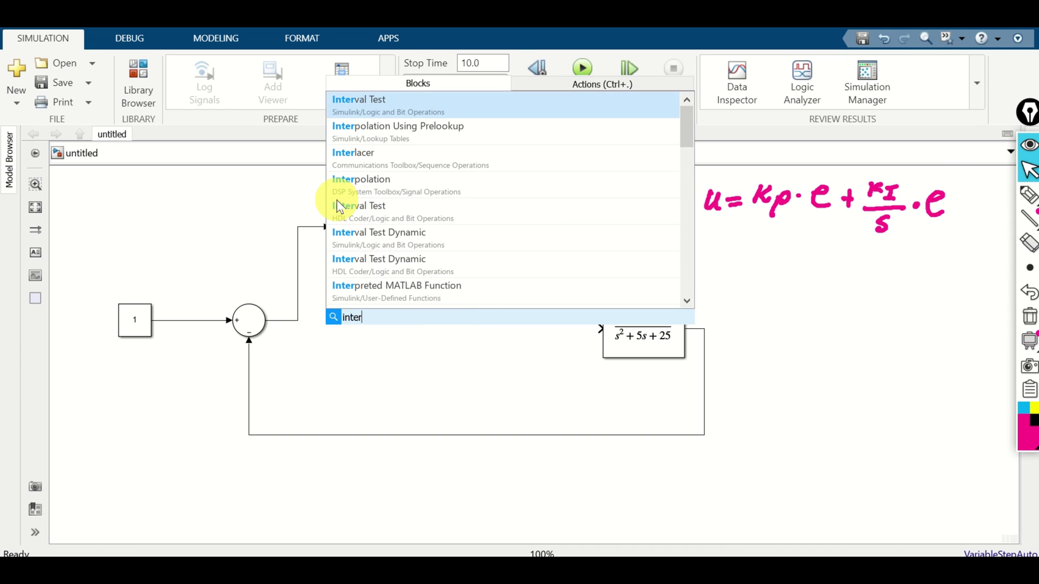
{"action": "key", "text": "BackSpace"}
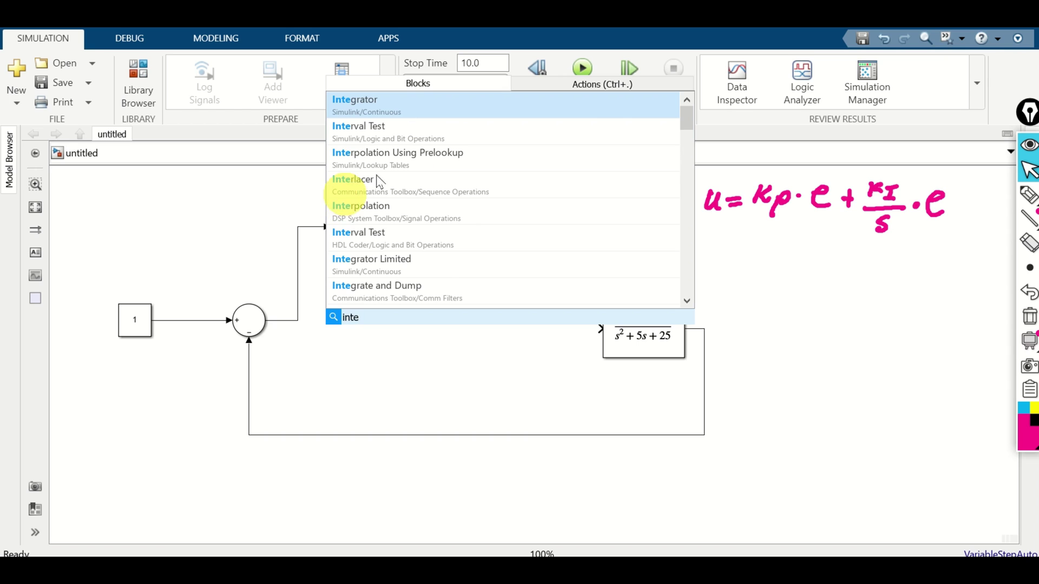
{"action": "left_click", "coordinate": [394, 105]}
{"action": "left_click_drag", "start_coordinate": [346, 337], "coordinate": [296, 320]}
Step: Add a second Gain block directly after the Integrator block
{"action": "double_click", "coordinate": [386, 314]}
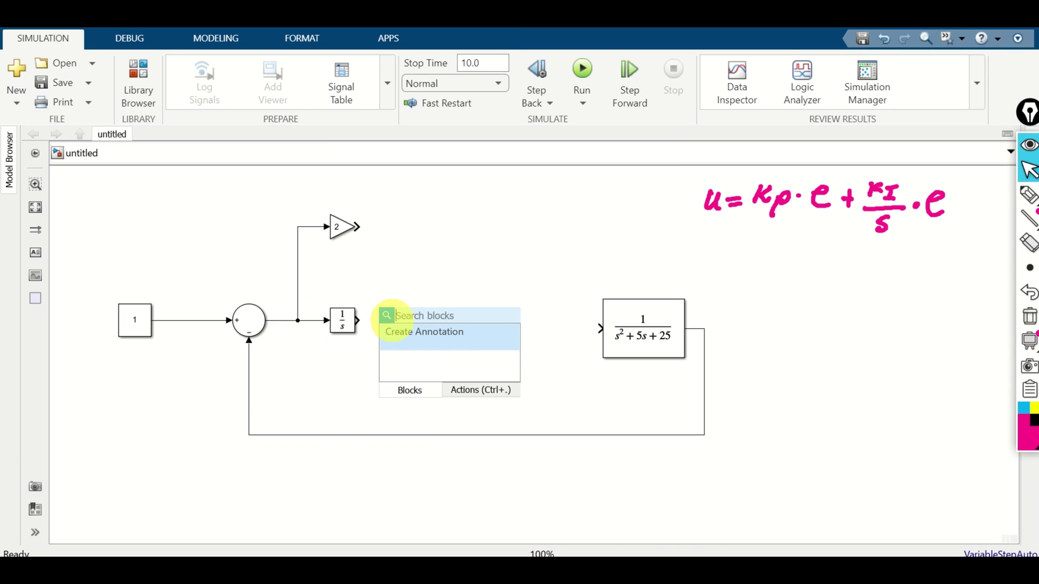
{"action": "type", "text": "gain"}
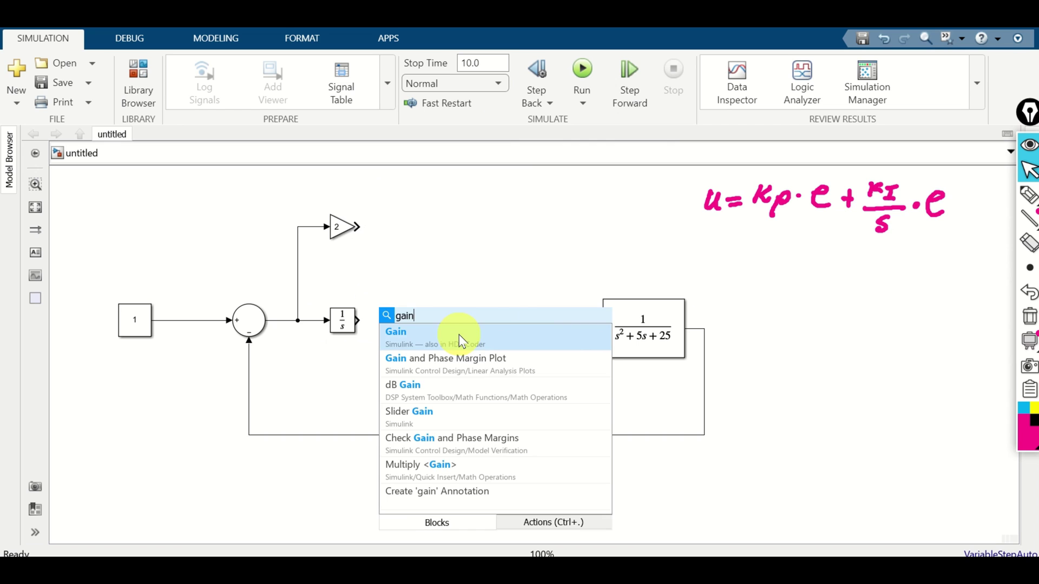
{"action": "left_click", "coordinate": [436, 346]}
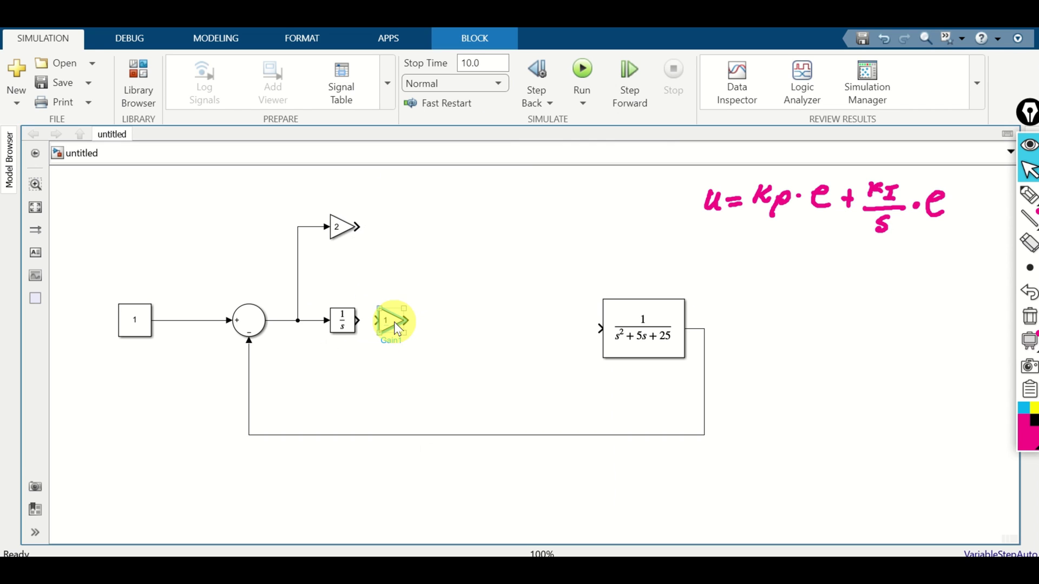
Step: Set the second Gain block's gain to 0.2 and connect its input to the Integrator output
{"action": "double_click", "coordinate": [391, 322]}
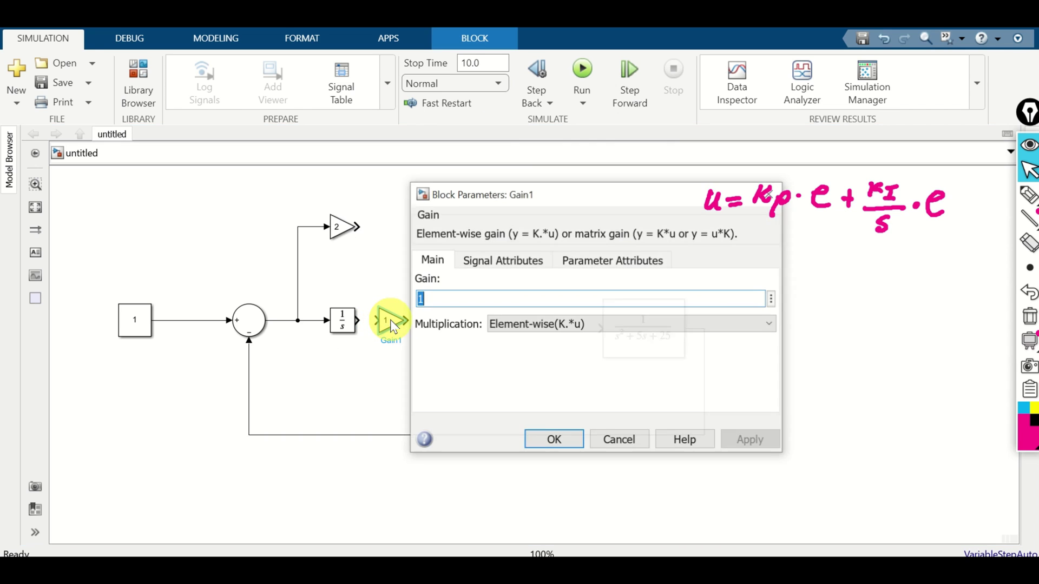
{"action": "double_click", "coordinate": [445, 301]}
{"action": "key", "text": "BackSpace"}
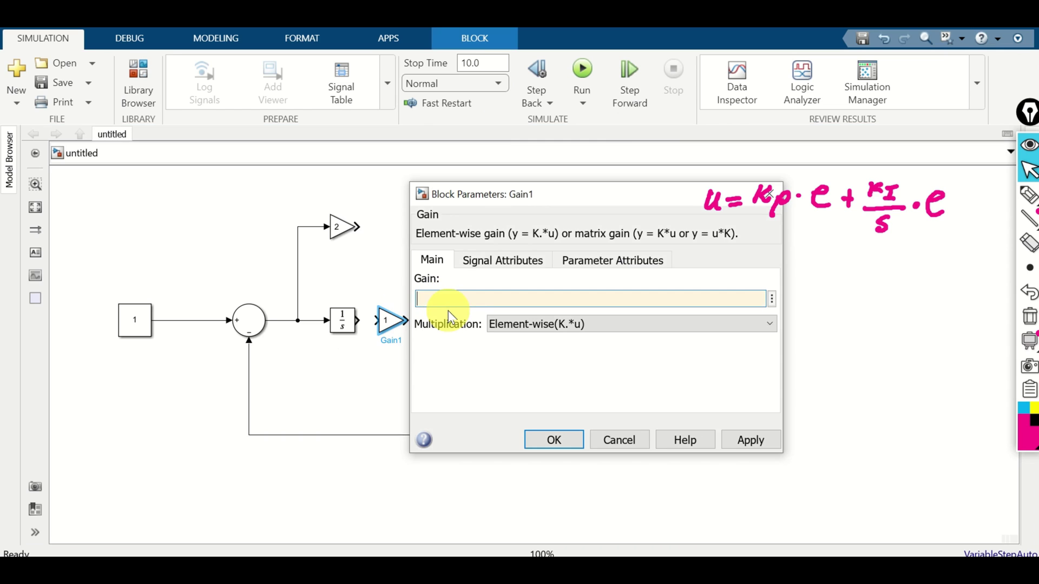
{"action": "type", "text": "0.2"}
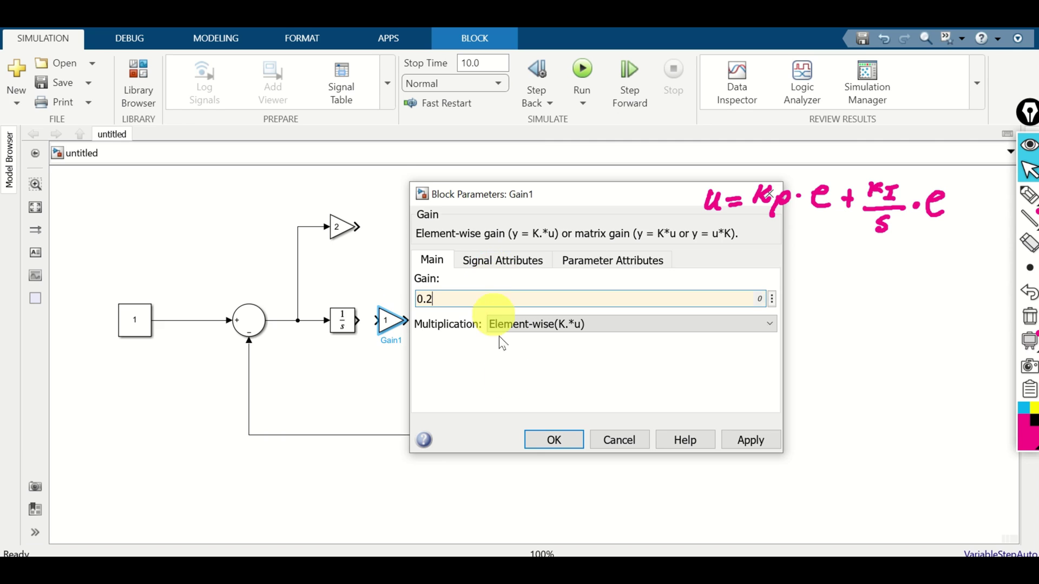
{"action": "left_click", "coordinate": [552, 439]}
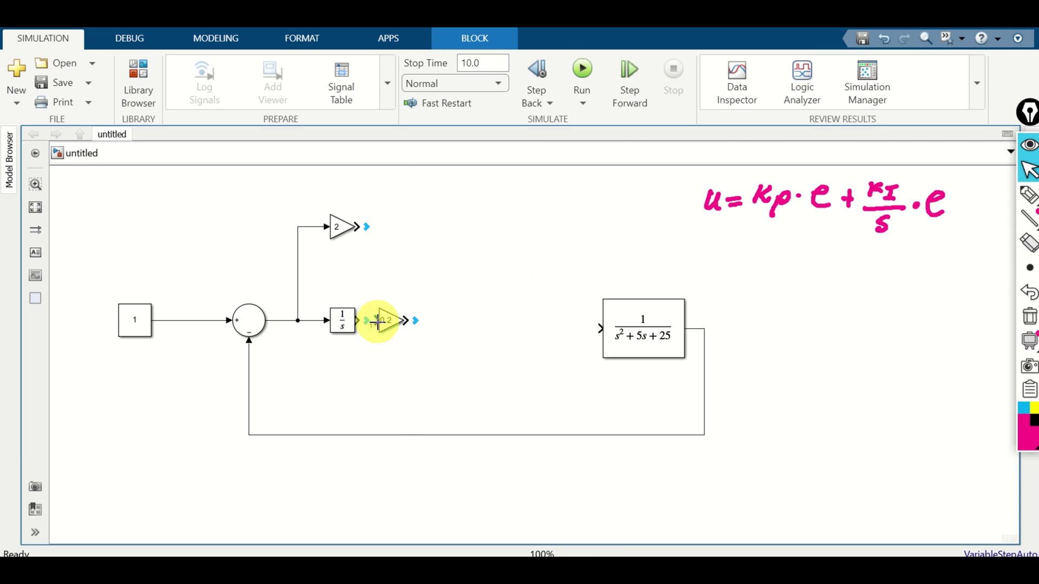
{"action": "left_click_drag", "start_coordinate": [377, 322], "coordinate": [344, 319]}
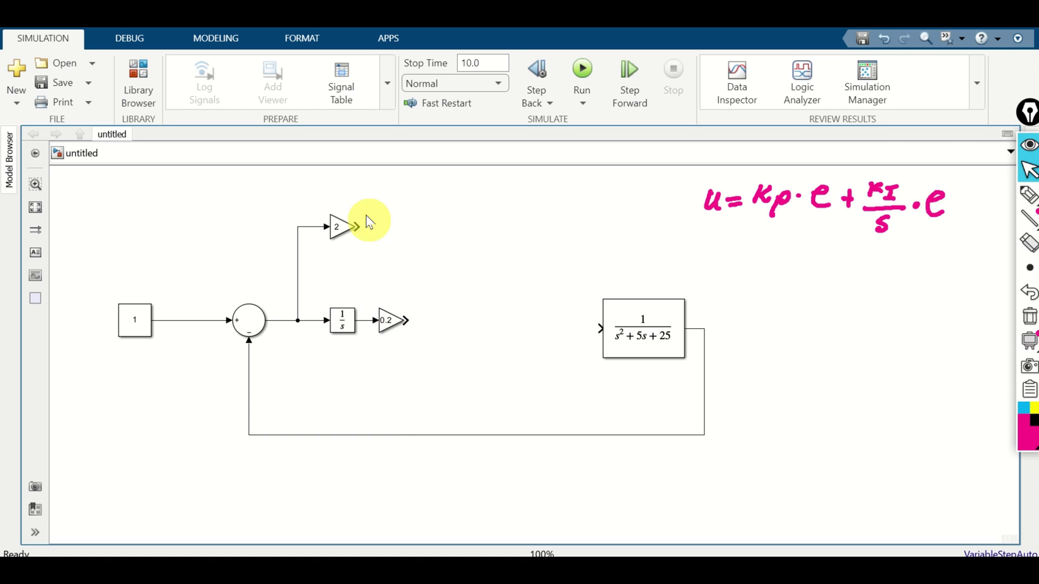
Step: Place an Add block between the 0.2 Gain block and the Transfer Fcn block
{"action": "double_click", "coordinate": [454, 317]}
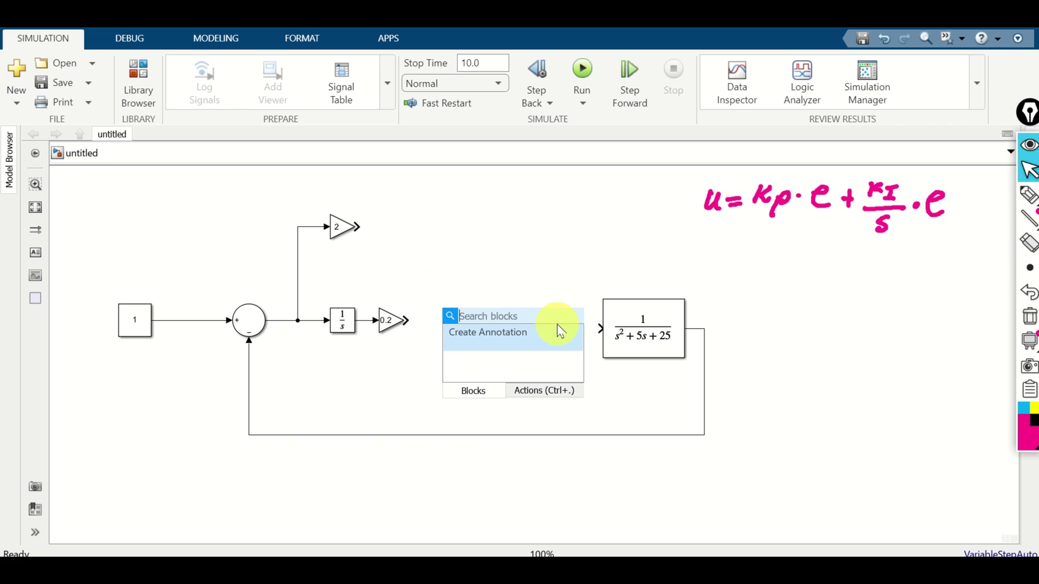
{"action": "type", "text": "add"}
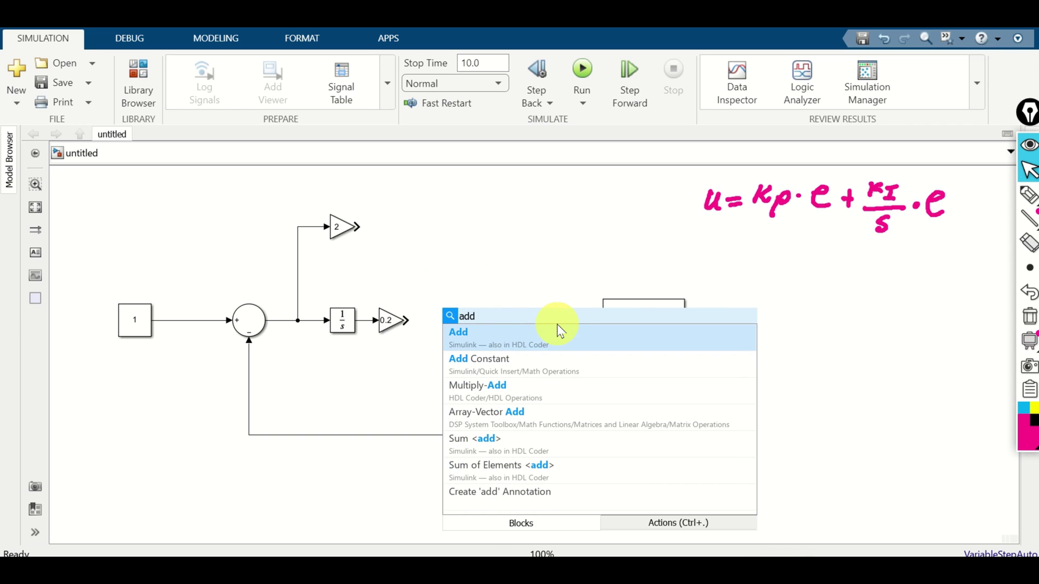
{"action": "left_click", "coordinate": [475, 331]}
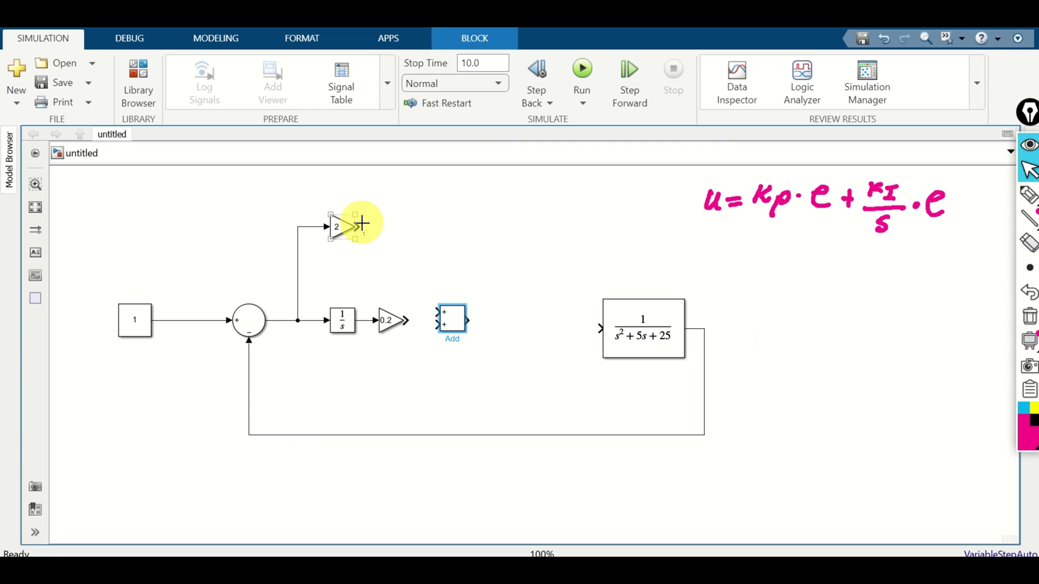
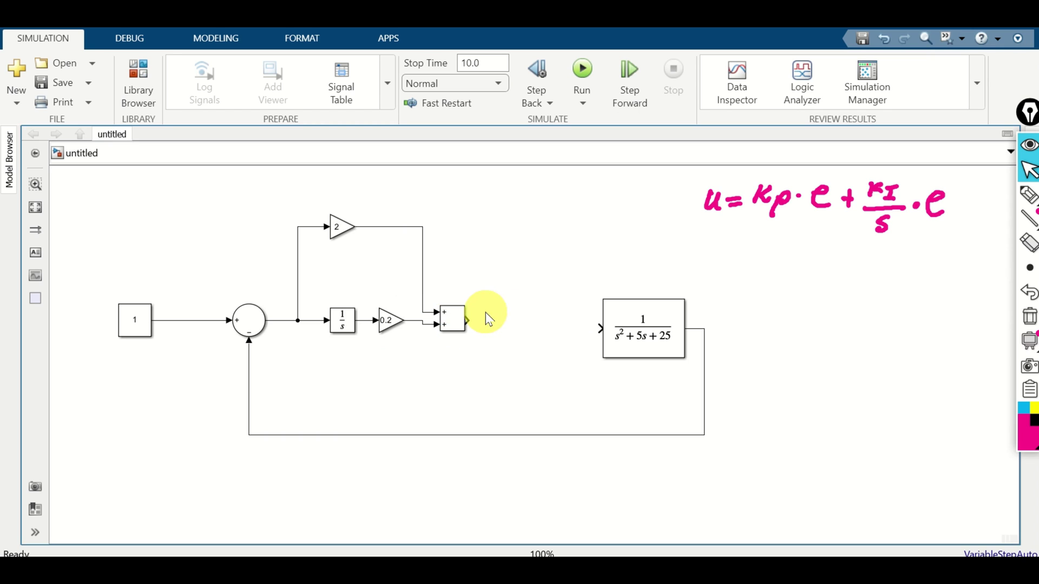
Step: Connect the Add block's output to the Transfer Fcn input and align the Transfer Fcn block so the line runs straight
{"action": "left_click", "coordinate": [465, 320]}
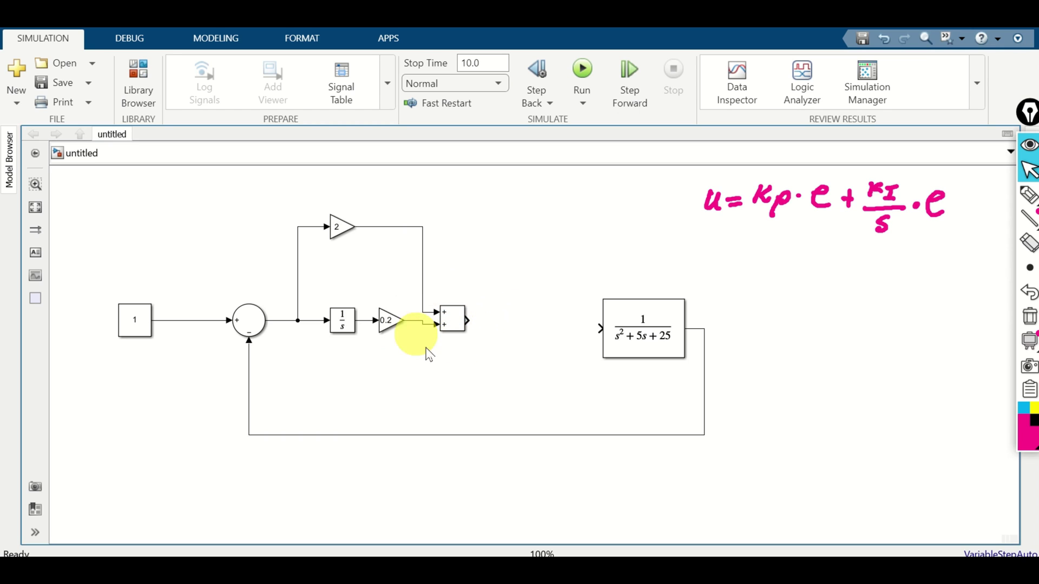
{"action": "left_click", "coordinate": [503, 310]}
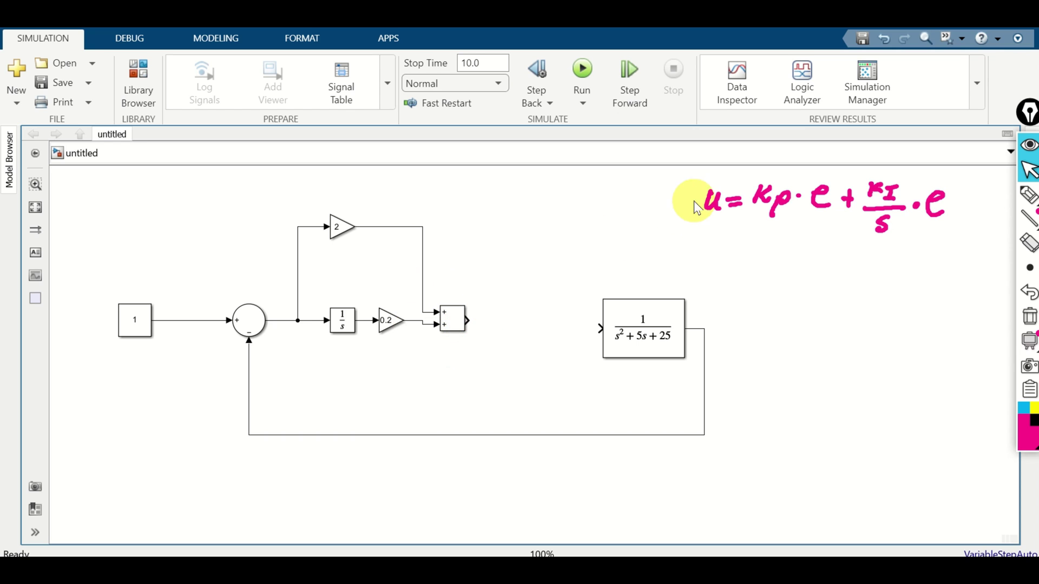
{"action": "left_click_drag", "start_coordinate": [524, 323], "coordinate": [644, 338]}
{"action": "left_click", "coordinate": [640, 349]}
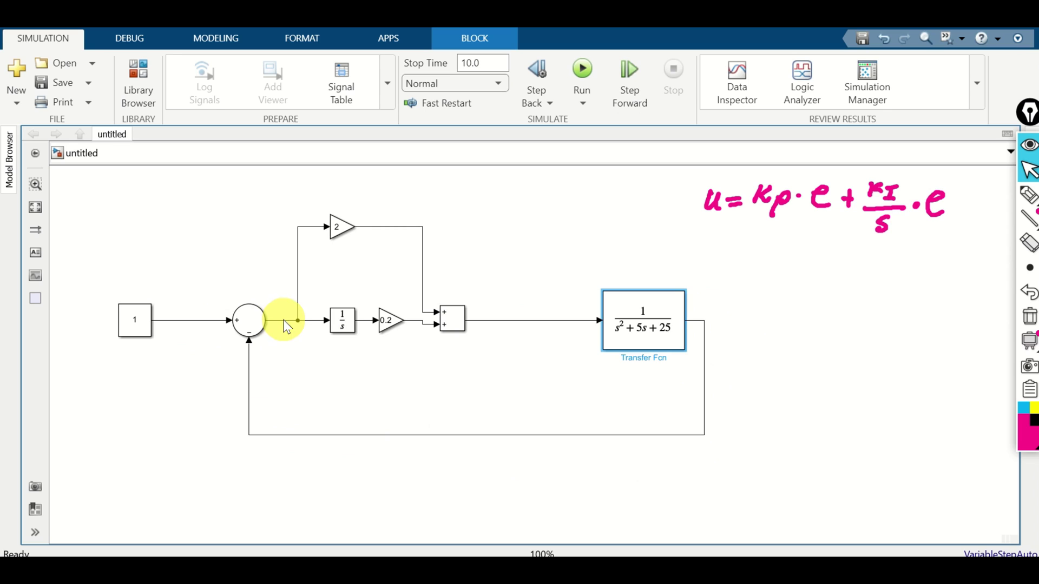
{"action": "left_click", "coordinate": [337, 234]}
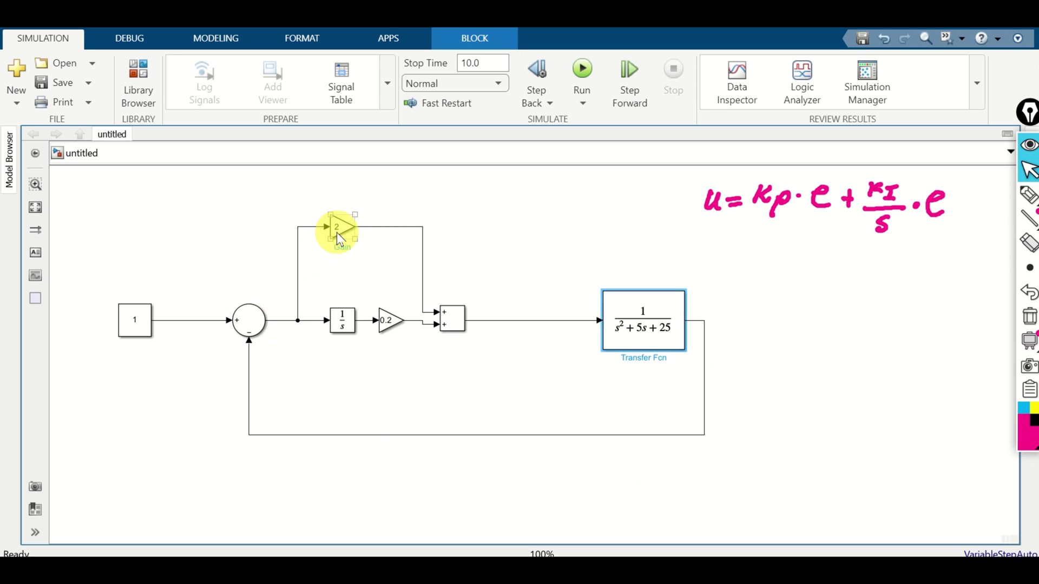
{"action": "left_click", "coordinate": [389, 223]}
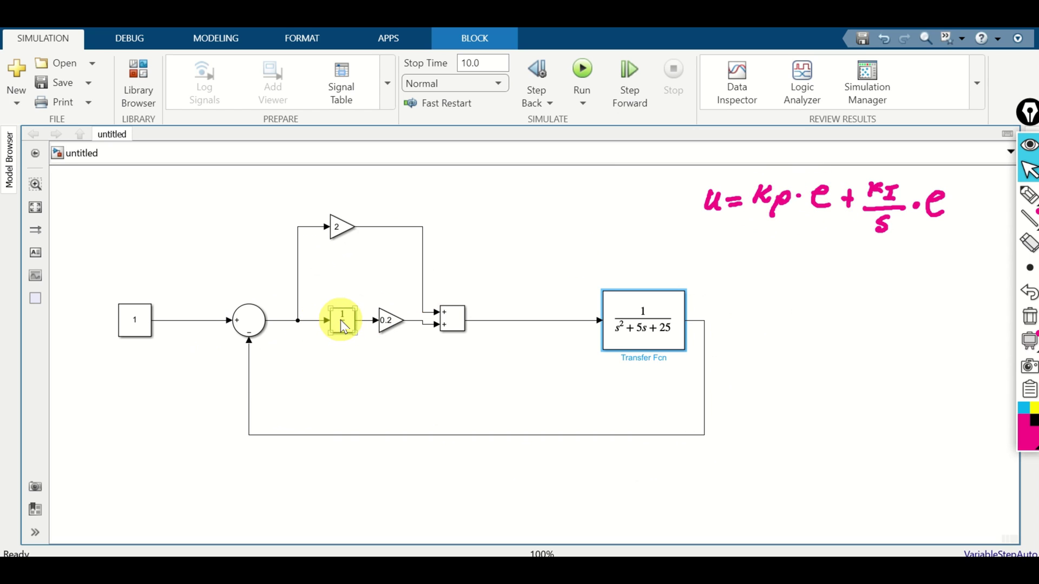
{"action": "left_click", "coordinate": [383, 320]}
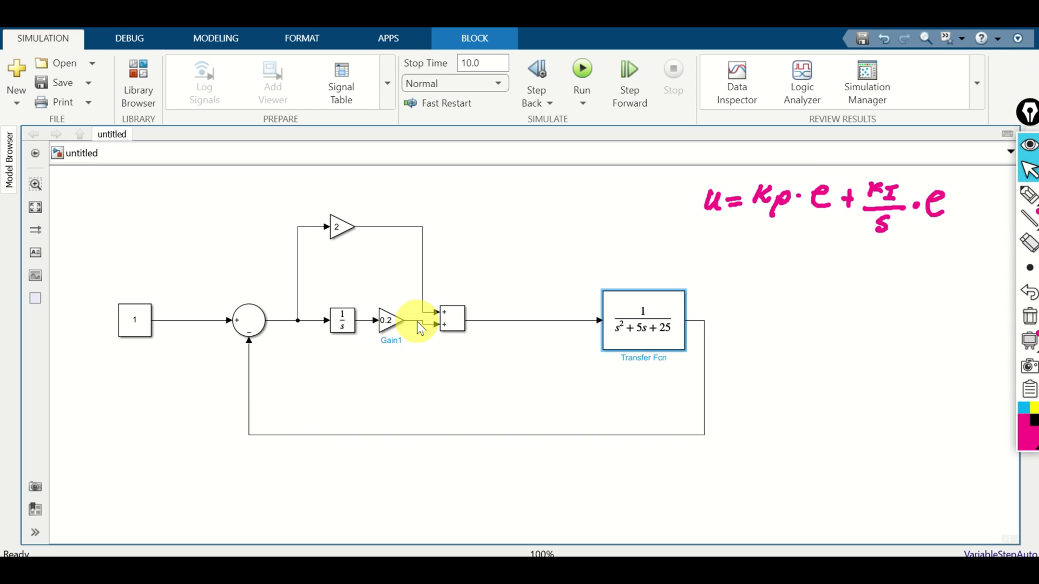
{"action": "left_click", "coordinate": [681, 333]}
Step: Add a Scope block from Simulink/Sinks beyond the Transfer Fcn block and connect its input to the Transfer Fcn output line
{"action": "double_click", "coordinate": [845, 318]}
{"action": "type", "text": "scope"}
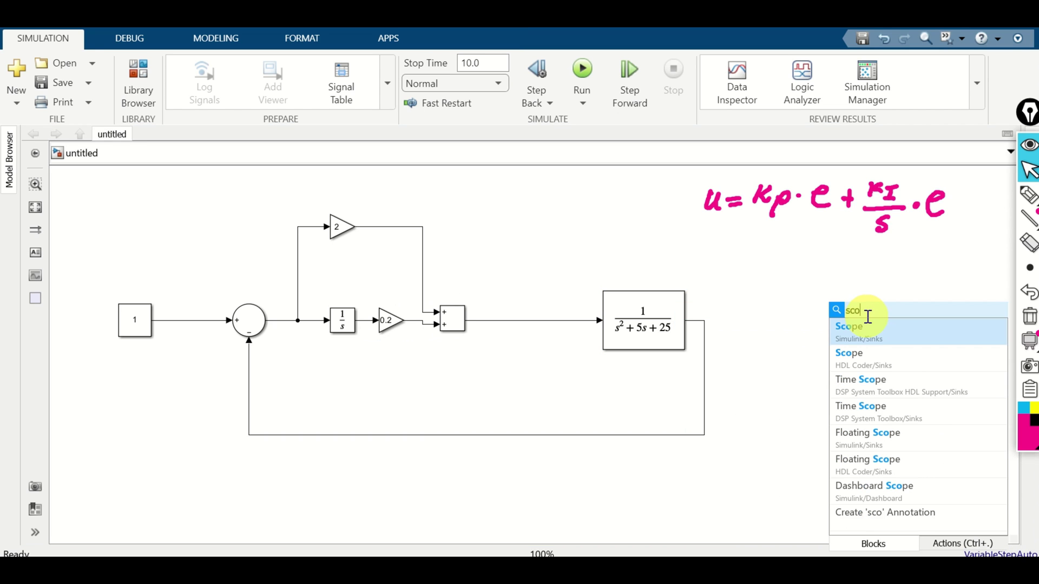
{"action": "left_click", "coordinate": [892, 340]}
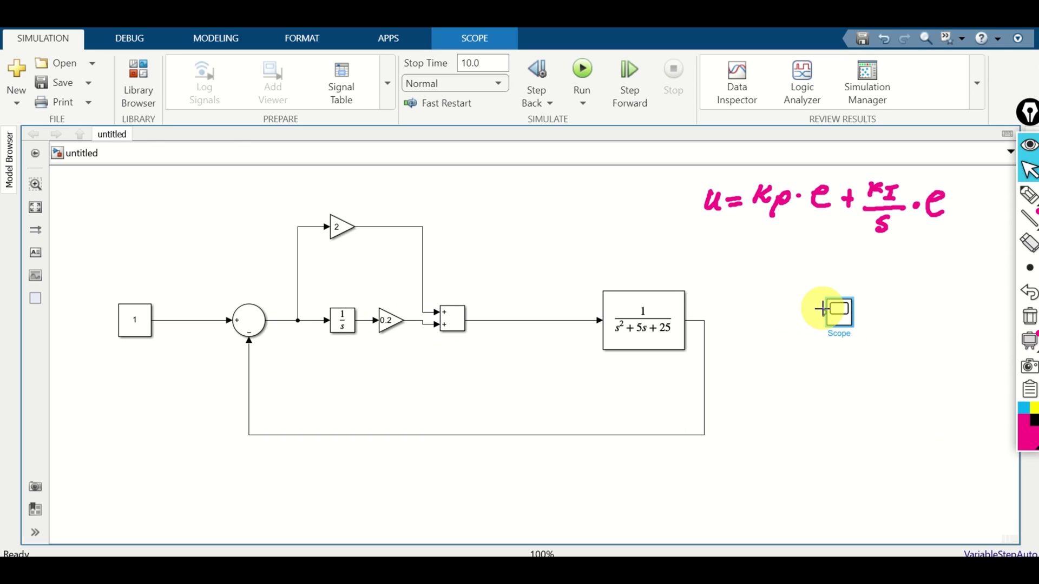
{"action": "left_click_drag", "start_coordinate": [822, 308], "coordinate": [703, 323]}
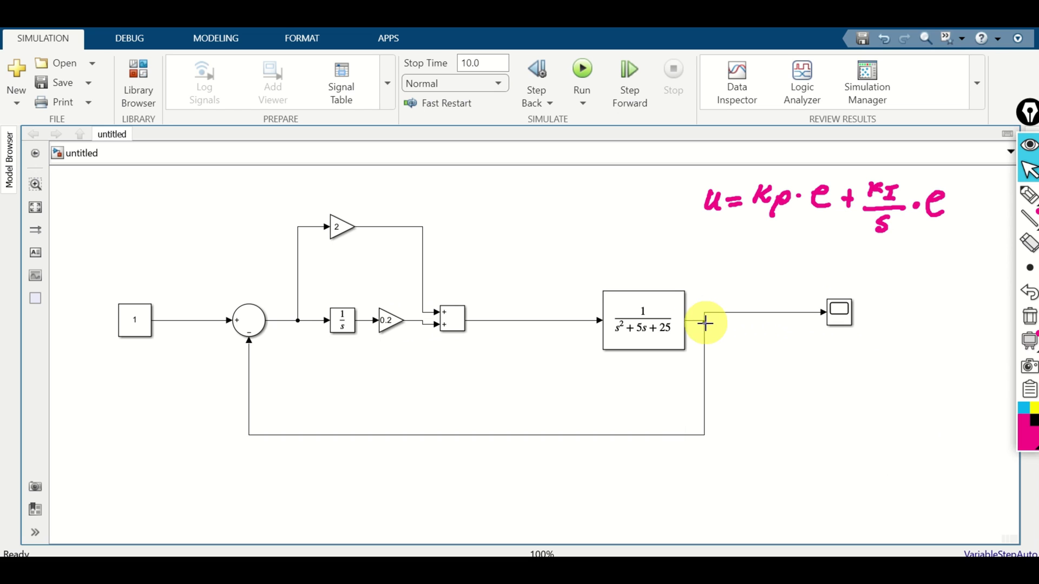
Step: Run the simulation and inspect the closed-loop output response in the Scope
{"action": "left_click", "coordinate": [583, 78]}
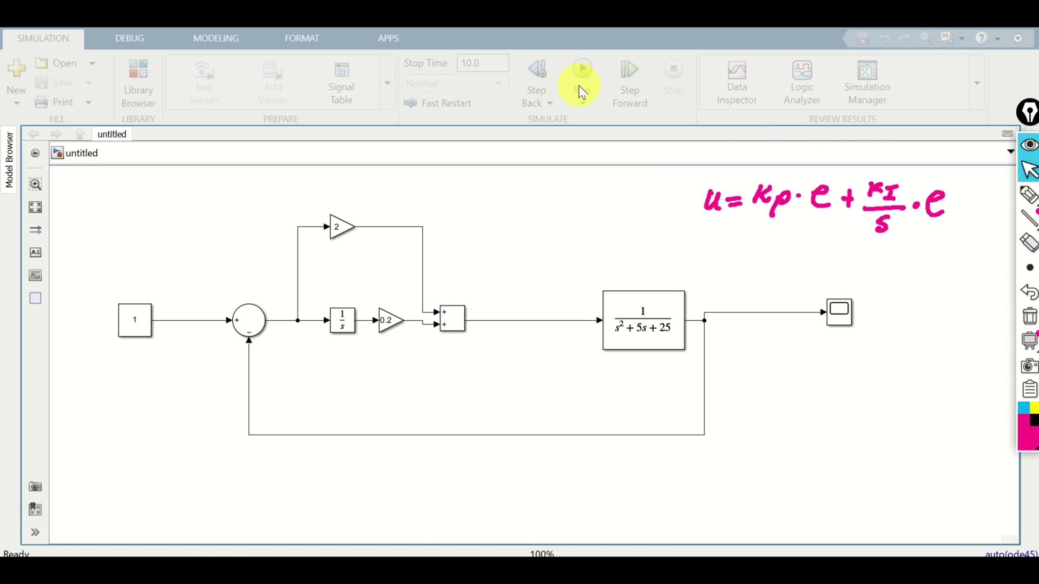
{"action": "left_click", "coordinate": [846, 302]}
{"action": "double_click", "coordinate": [838, 320]}
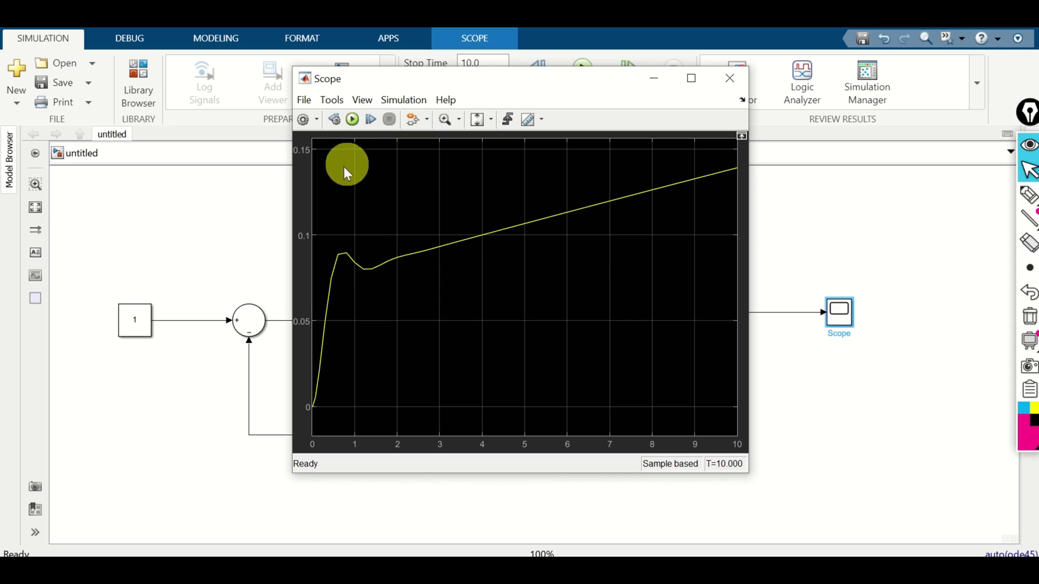
{"action": "left_click", "coordinate": [734, 87]}
Step: Set the gain of the proportional Gain block in the upper branch to 10
{"action": "left_click", "coordinate": [340, 224]}
{"action": "double_click", "coordinate": [340, 224]}
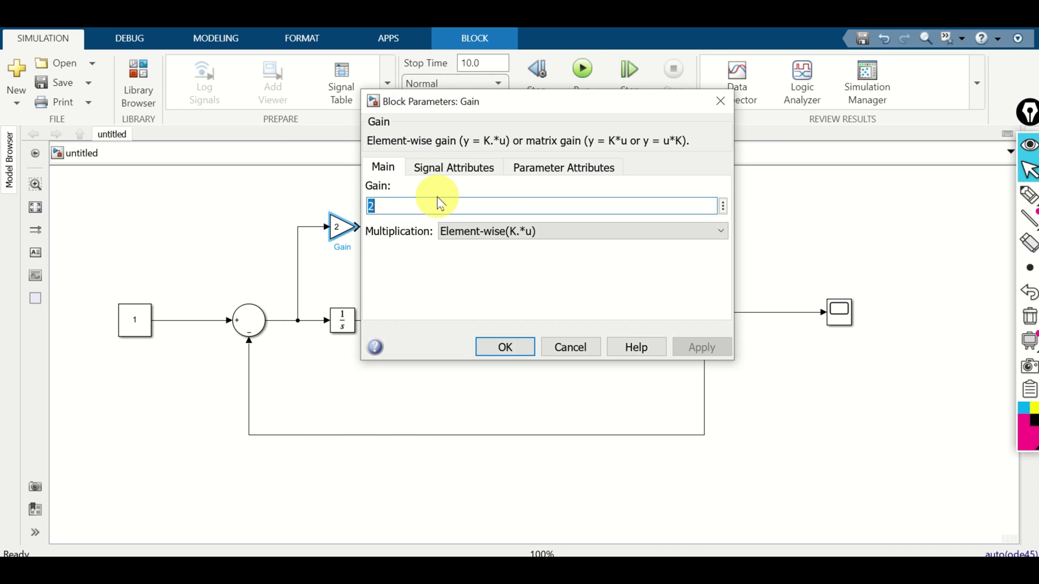
{"action": "type", "text": "10"}
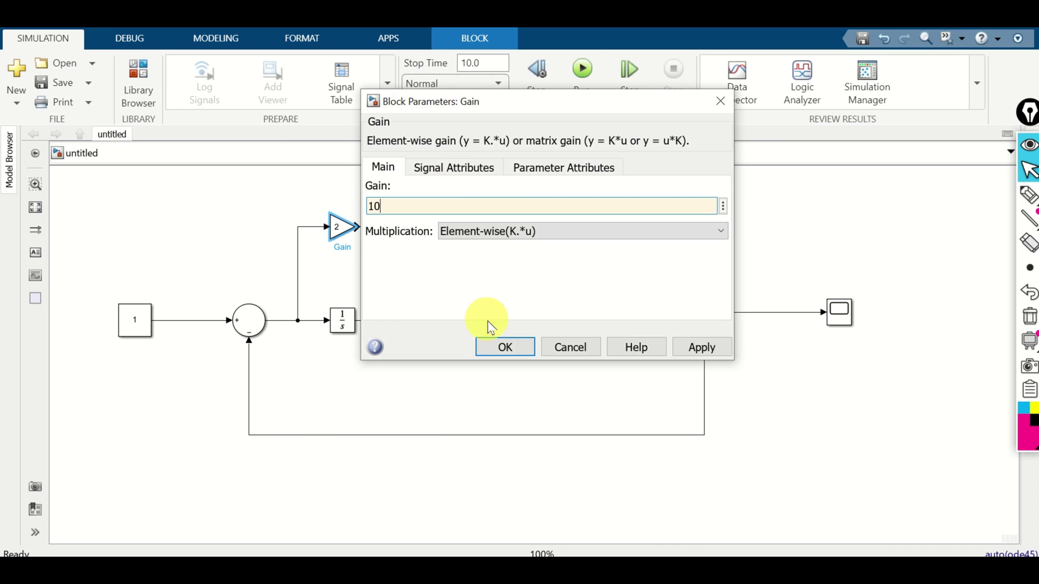
{"action": "left_click", "coordinate": [504, 346]}
{"action": "left_click", "coordinate": [347, 323]}
{"action": "double_click", "coordinate": [346, 324]}
{"action": "key", "text": "Escape"}
Step: Set the gain of the integral branch's Gain block, placed after the Integrator, to 2
{"action": "left_click", "coordinate": [390, 326]}
{"action": "double_click", "coordinate": [390, 325]}
{"action": "left_click", "coordinate": [453, 299]}
{"action": "double_click", "coordinate": [452, 299]}
{"action": "type", "text": "2"}
{"action": "left_click", "coordinate": [752, 440]}
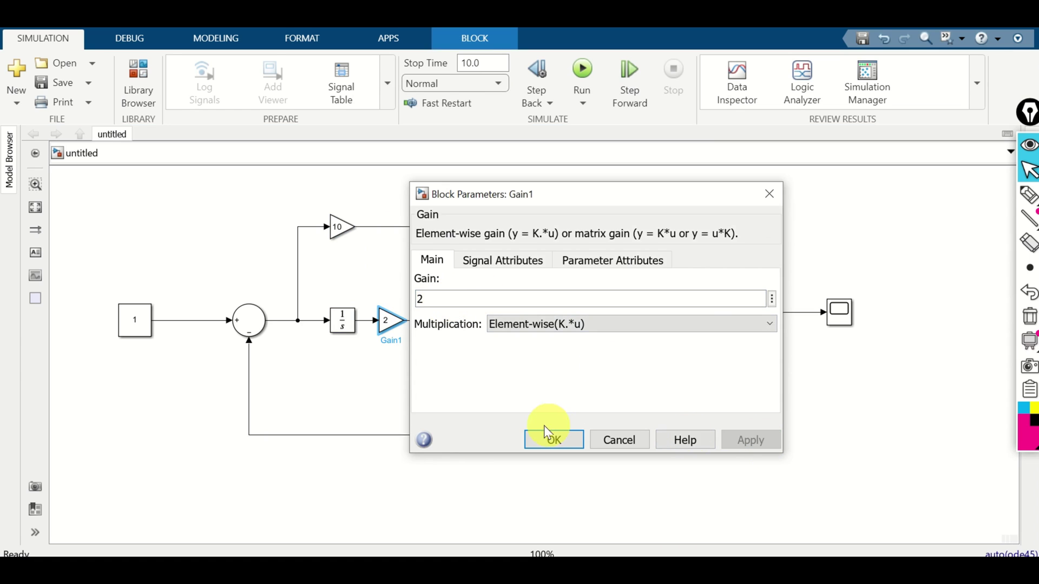
{"action": "left_click", "coordinate": [552, 440]}
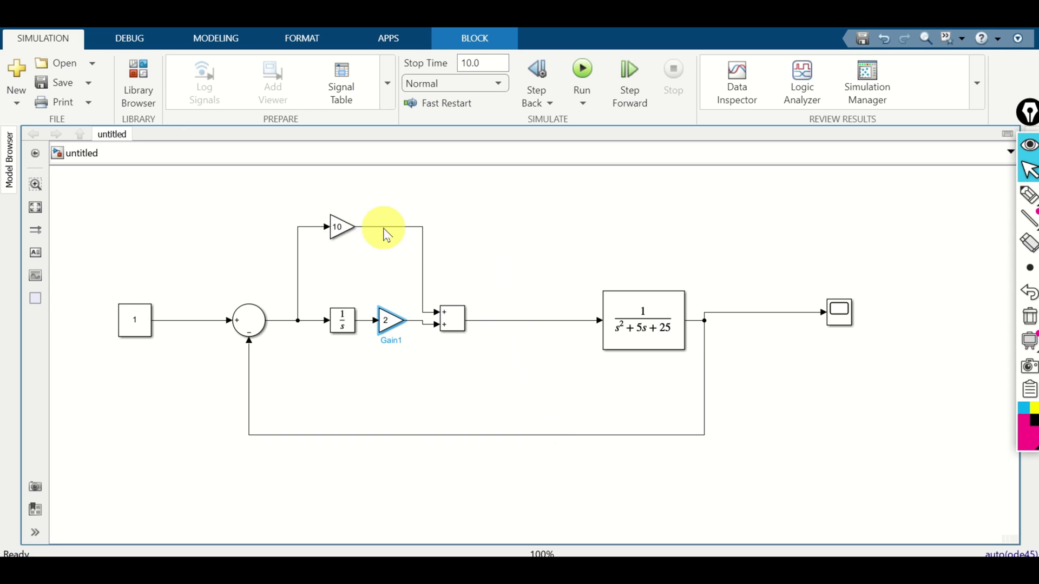
Step: Set the simulation stop time to 30 and run the simulation
{"action": "left_click", "coordinate": [483, 65]}
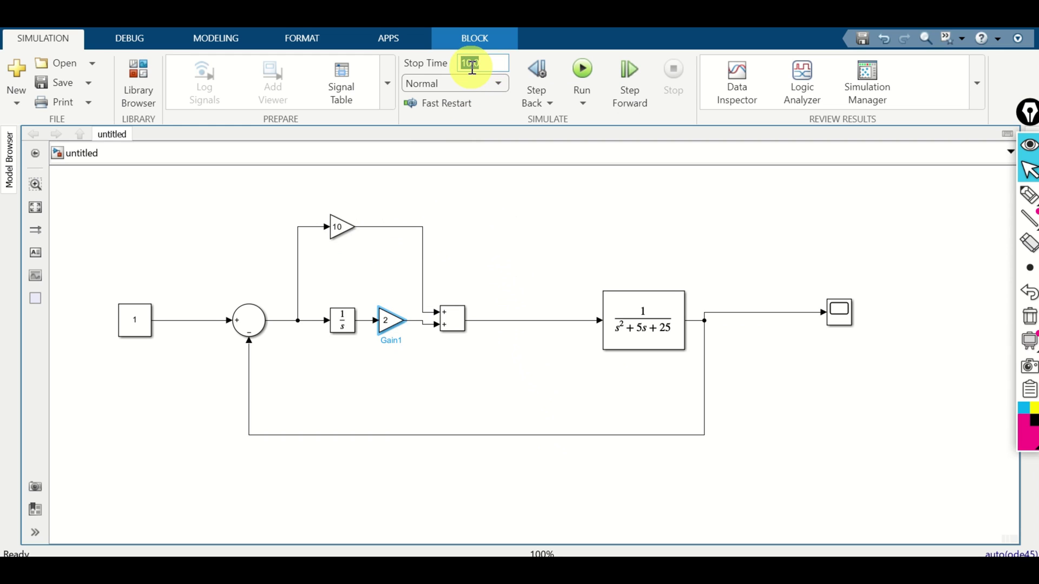
{"action": "type", "text": "30"}
{"action": "left_click", "coordinate": [505, 190]}
{"action": "left_click", "coordinate": [583, 69]}
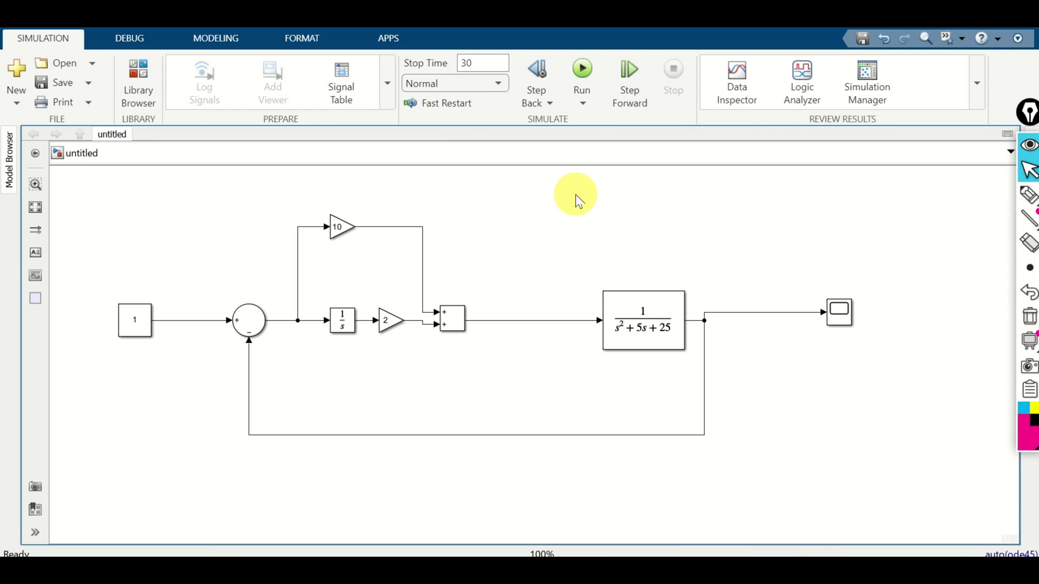
Step: Examine the output response in the Scope beside the model and return to the block diagram
{"action": "left_click", "coordinate": [618, 345]}
{"action": "left_click", "coordinate": [844, 312]}
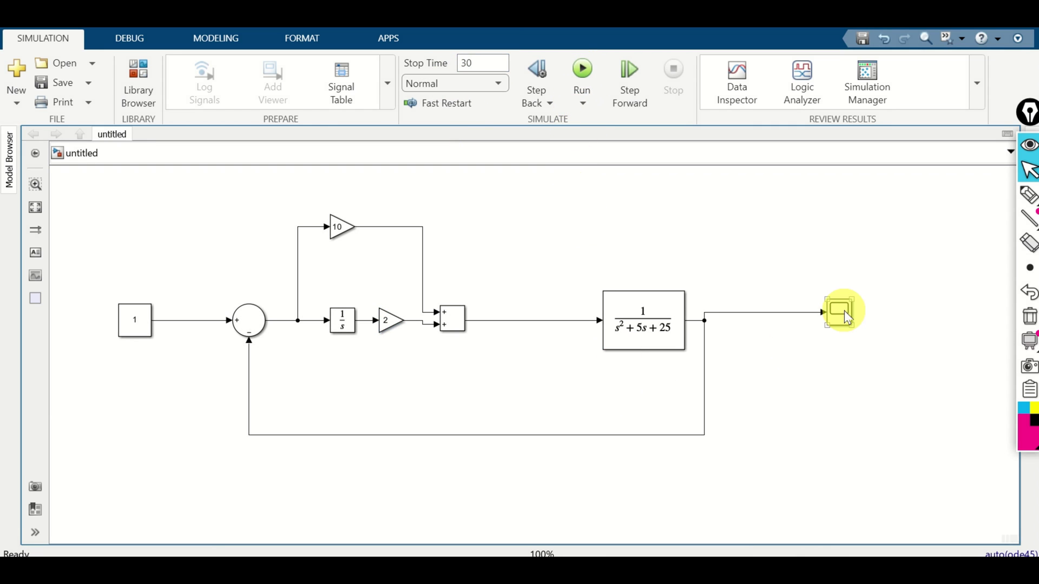
{"action": "double_click", "coordinate": [844, 311]}
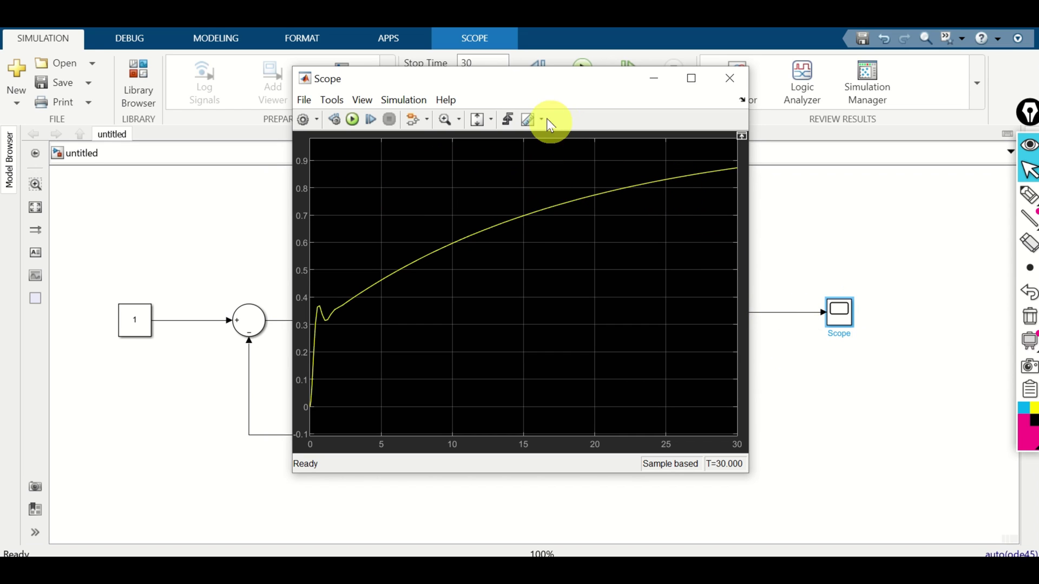
{"action": "left_click_drag", "start_coordinate": [521, 88], "coordinate": [718, 91]}
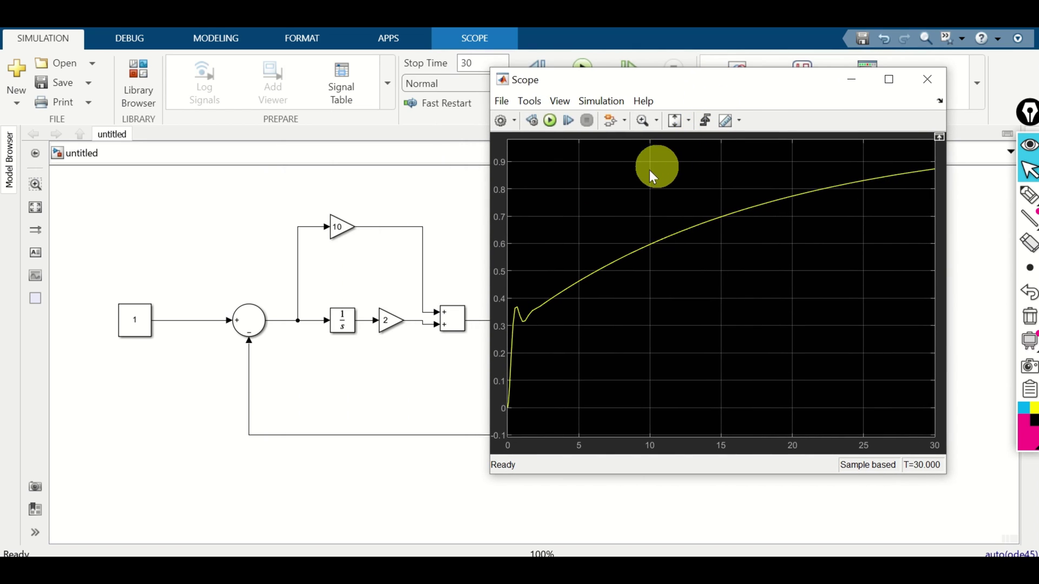
{"action": "left_click", "coordinate": [472, 202]}
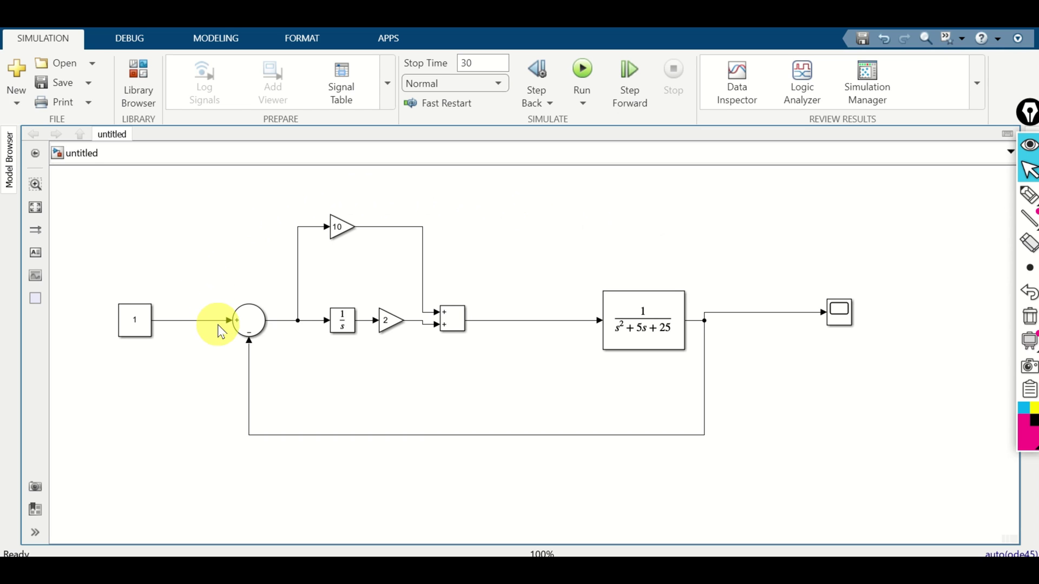
Step: Mark the reference signal with a pen arrow and the plant output with a dot, and clear the drawings
{"action": "left_click", "coordinate": [248, 325]}
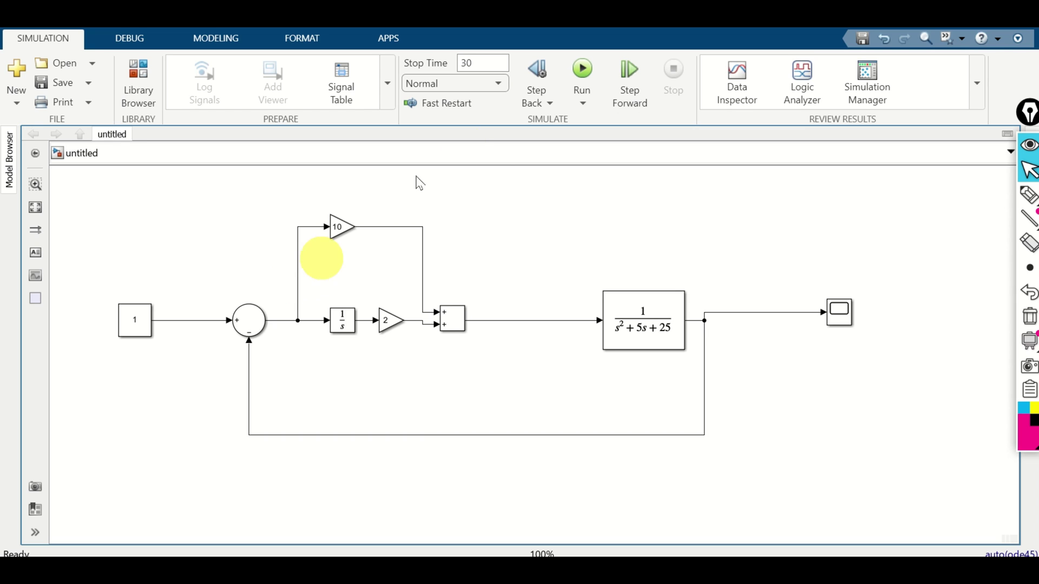
{"action": "left_click", "coordinate": [1028, 195]}
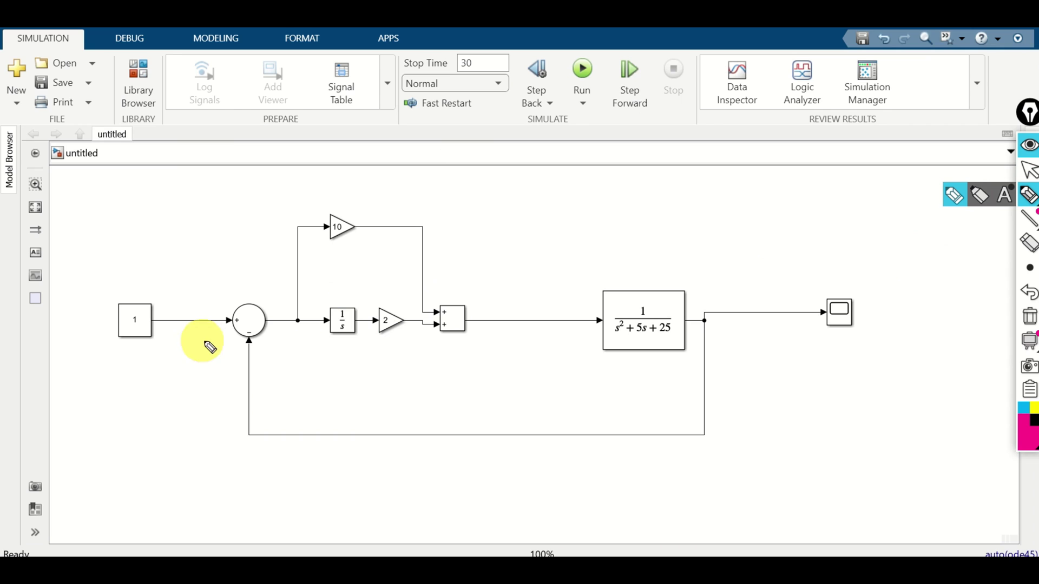
{"action": "left_click_drag", "start_coordinate": [193, 348], "coordinate": [194, 323]}
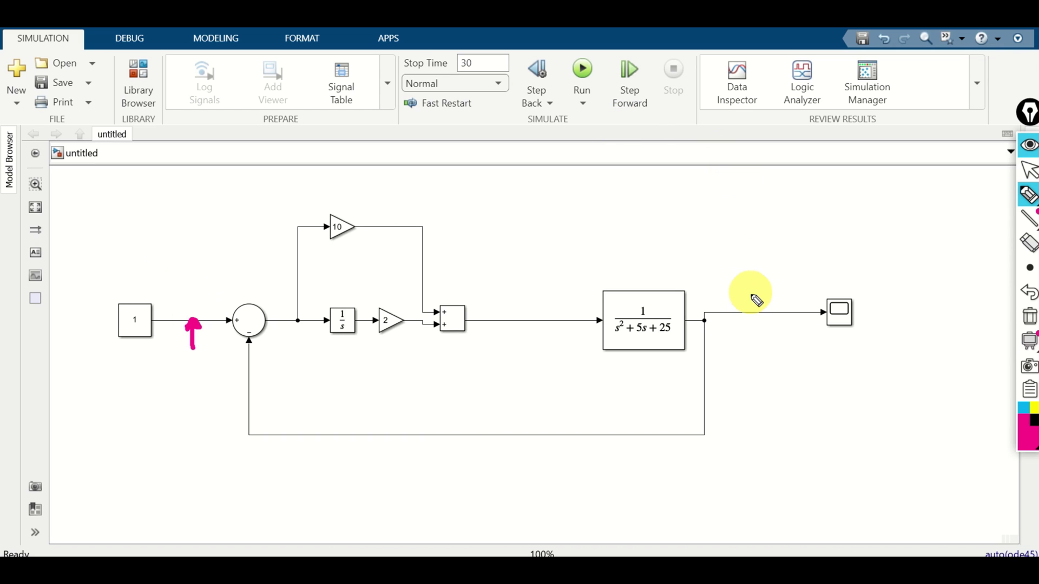
{"action": "mouse_move", "coordinate": [758, 316]}
{"action": "left_mouse_down"}
{"action": "mouse_move", "coordinate": [746, 311]}
{"action": "mouse_move", "coordinate": [761, 312]}
{"action": "left_mouse_up"}
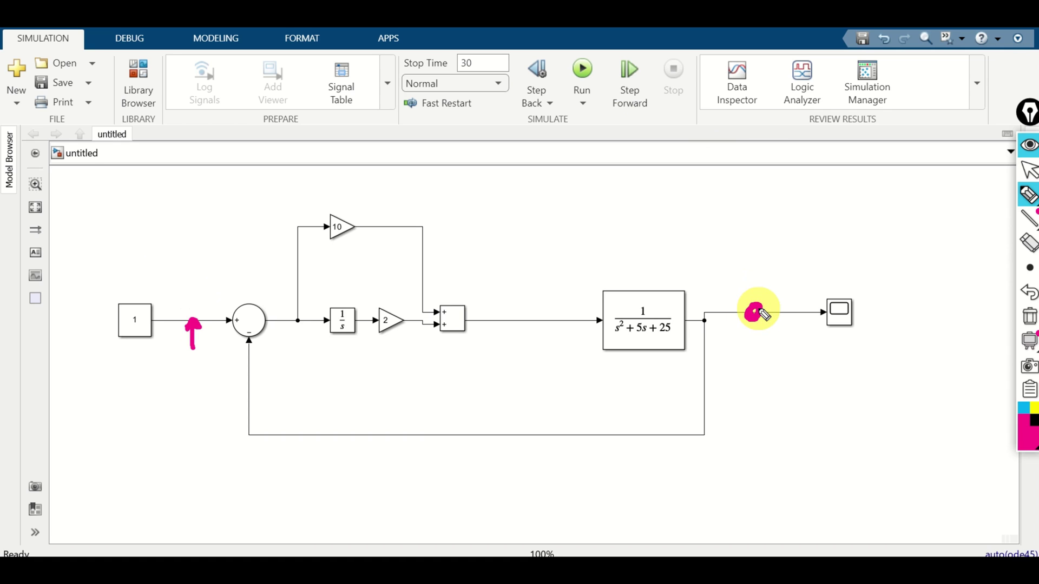
{"action": "left_click", "coordinate": [1030, 316]}
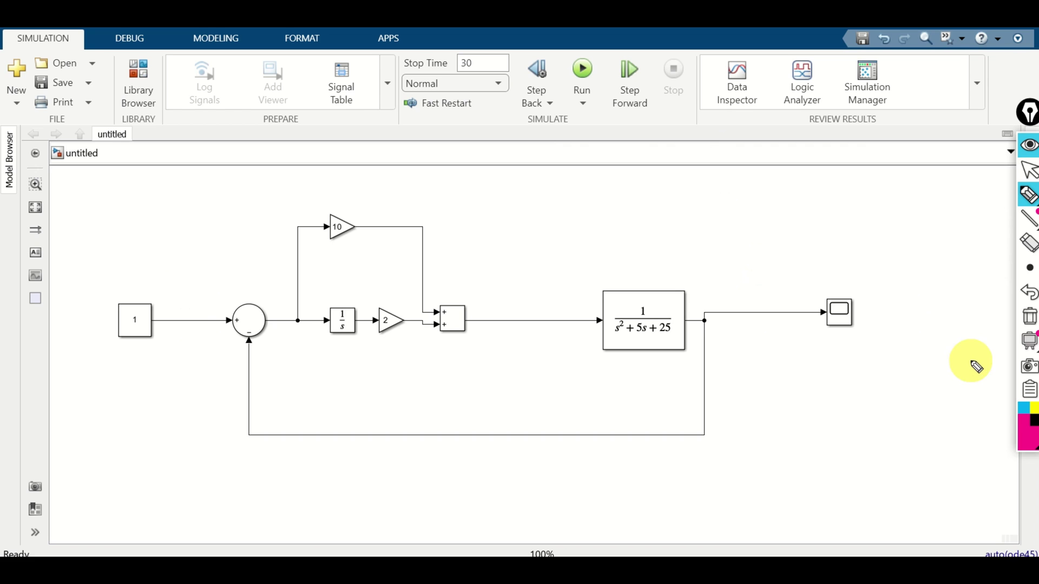
Step: Annotate the closed loop with input u, output y and an enclosing box, and clear the drawings
{"action": "left_click_drag", "start_coordinate": [196, 318], "coordinate": [187, 319]}
{"action": "mouse_move", "coordinate": [195, 268]}
{"action": "left_mouse_down"}
{"action": "mouse_move", "coordinate": [196, 305]}
{"action": "mouse_move", "coordinate": [225, 276]}
{"action": "mouse_move", "coordinate": [233, 285]}
{"action": "left_mouse_up"}
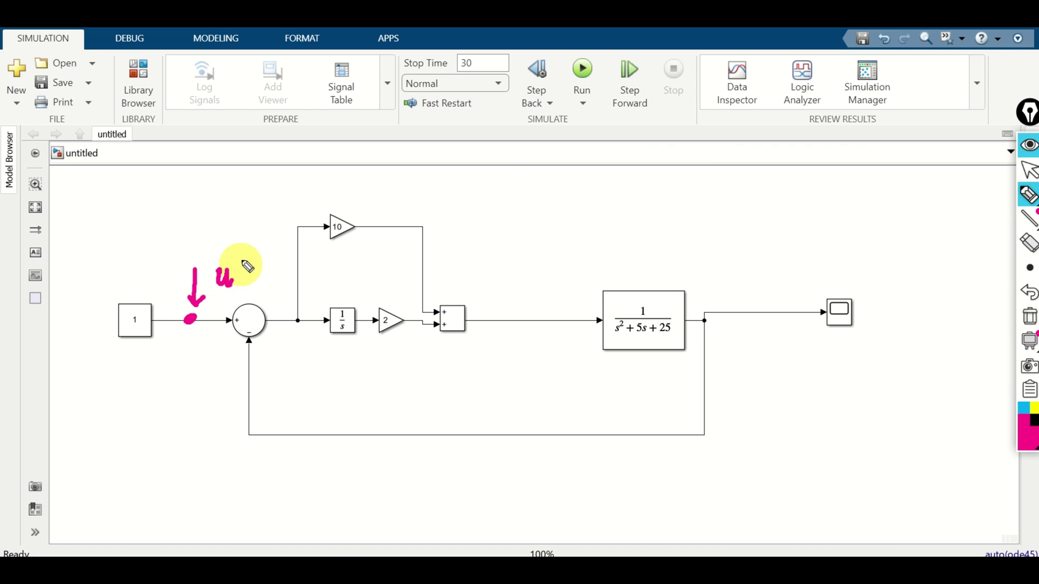
{"action": "mouse_move", "coordinate": [770, 313]}
{"action": "left_mouse_down"}
{"action": "mouse_move", "coordinate": [779, 309]}
{"action": "mouse_move", "coordinate": [775, 317]}
{"action": "mouse_move", "coordinate": [772, 270]}
{"action": "mouse_move", "coordinate": [803, 260]}
{"action": "mouse_move", "coordinate": [799, 279]}
{"action": "left_mouse_up"}
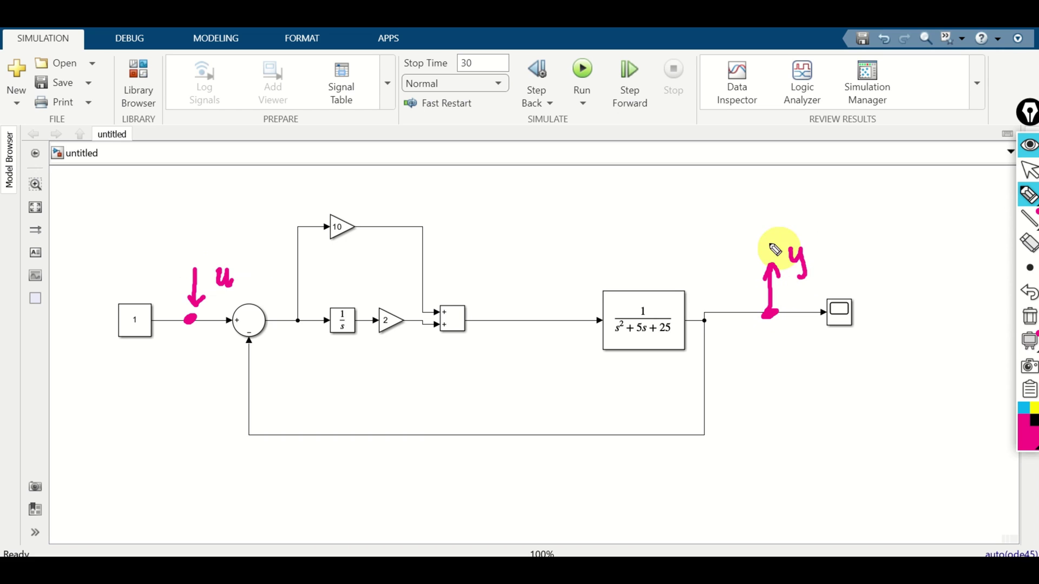
{"action": "mouse_move", "coordinate": [217, 198]}
{"action": "left_mouse_down"}
{"action": "mouse_move", "coordinate": [207, 465]}
{"action": "mouse_move", "coordinate": [738, 463]}
{"action": "mouse_move", "coordinate": [783, 419]}
{"action": "mouse_move", "coordinate": [783, 213]}
{"action": "mouse_move", "coordinate": [610, 216]}
{"action": "left_mouse_up"}
{"action": "left_click_drag", "start_coordinate": [306, 209], "coordinate": [211, 203]}
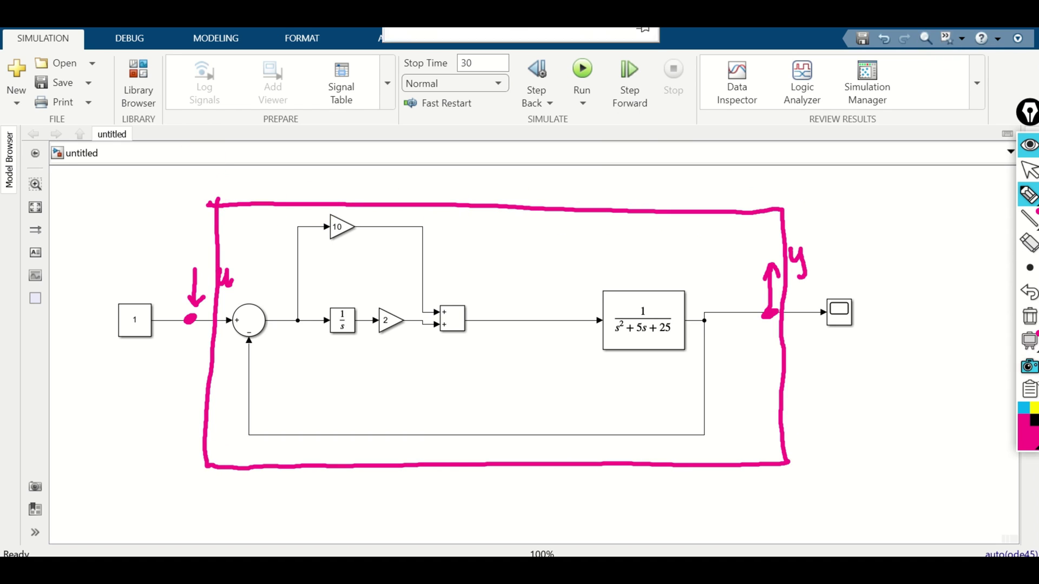
{"action": "left_click", "coordinate": [1030, 315]}
{"action": "left_click", "coordinate": [1029, 169]}
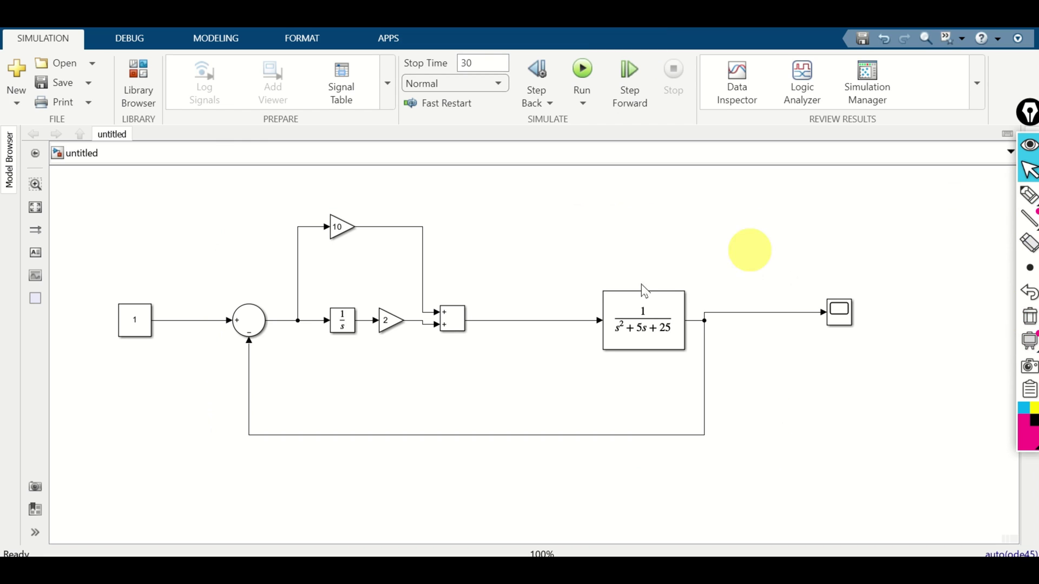
Step: Set the signal from the Constant block to the Sum block as an Input Perturbation linear analysis point
{"action": "left_click", "coordinate": [205, 327]}
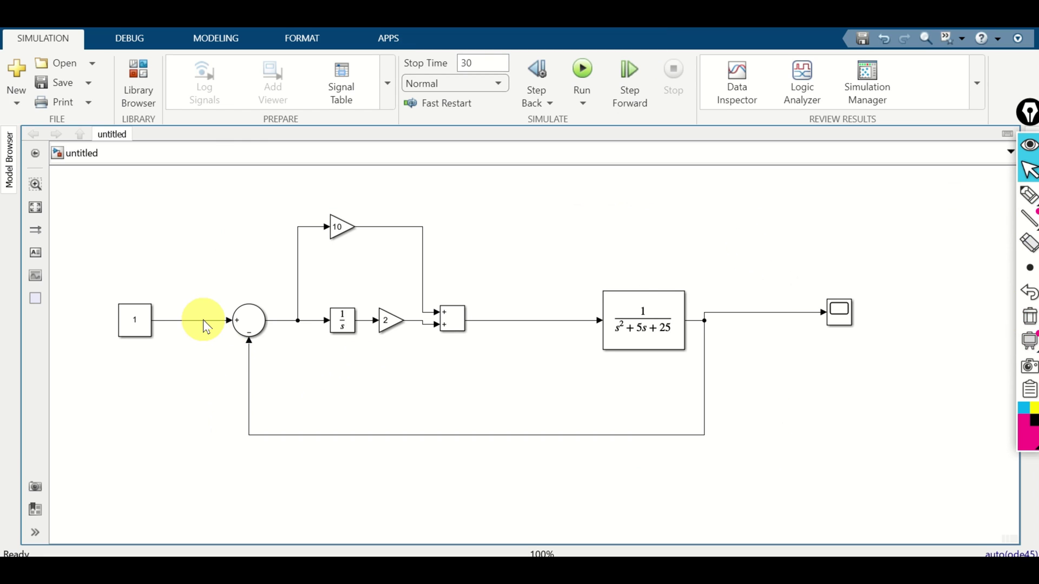
{"action": "right_click", "coordinate": [206, 326]}
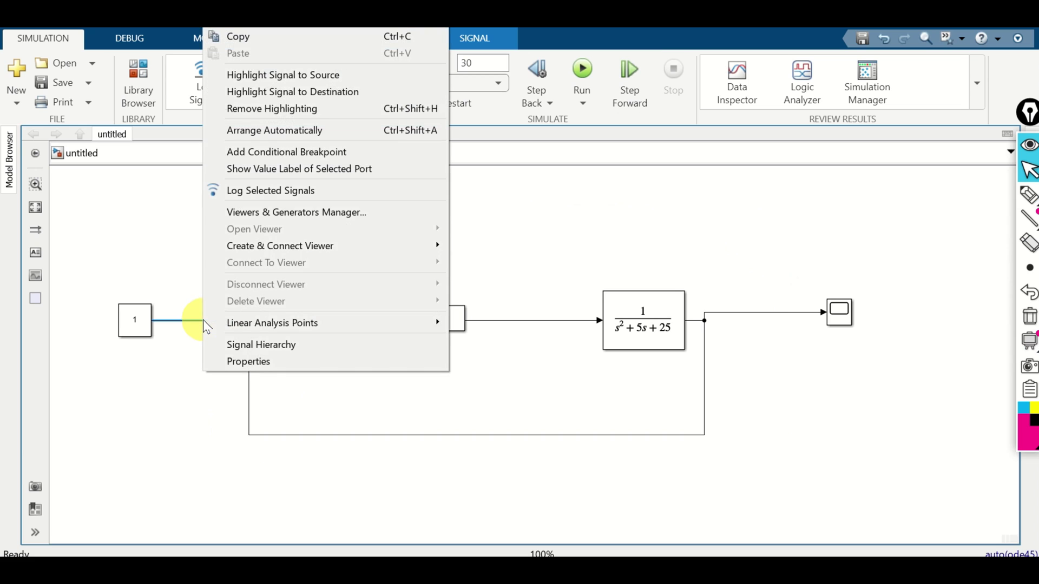
{"action": "mouse_move", "coordinate": [250, 333]}
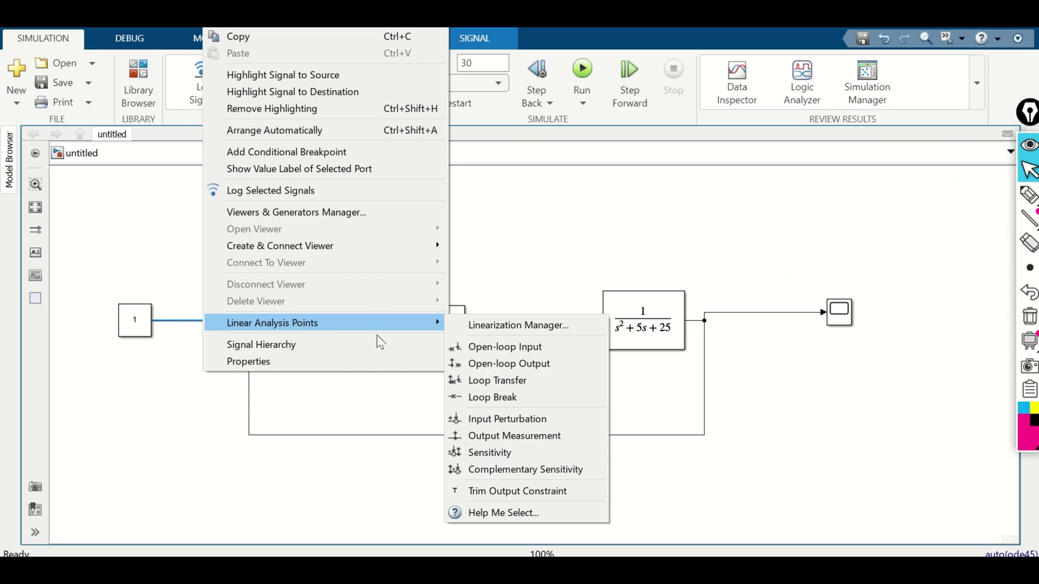
{"action": "left_click", "coordinate": [496, 420]}
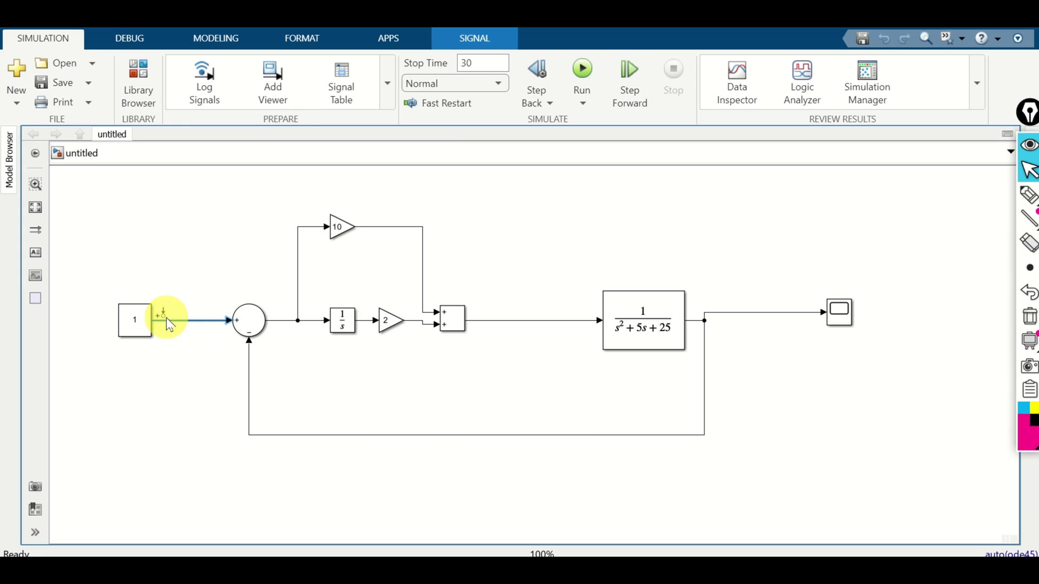
Step: Set the signal from the Transfer Fcn block to the Scope as an Output Measurement linear analysis point
{"action": "right_click", "coordinate": [764, 320]}
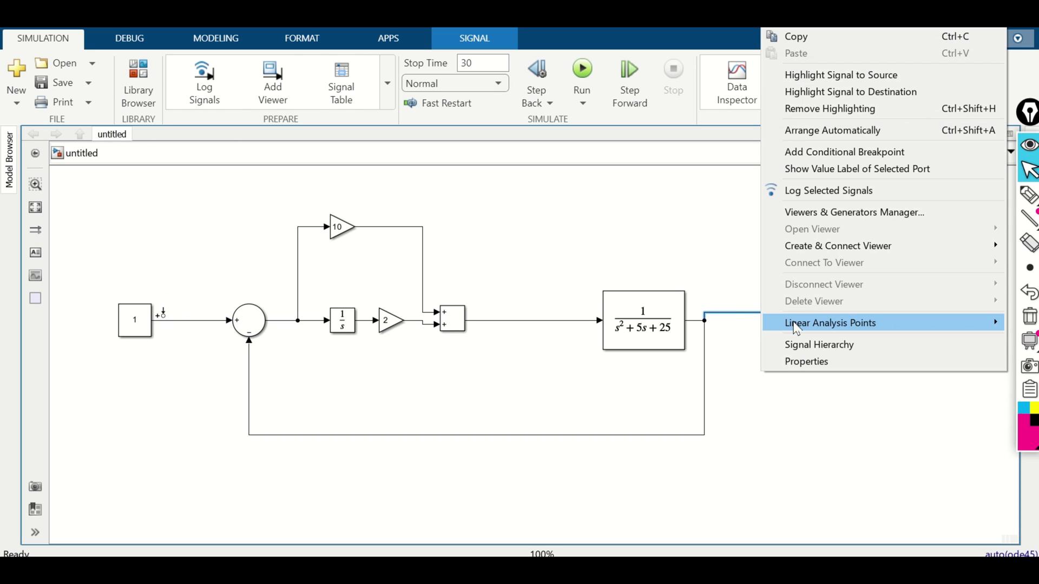
{"action": "mouse_move", "coordinate": [795, 328]}
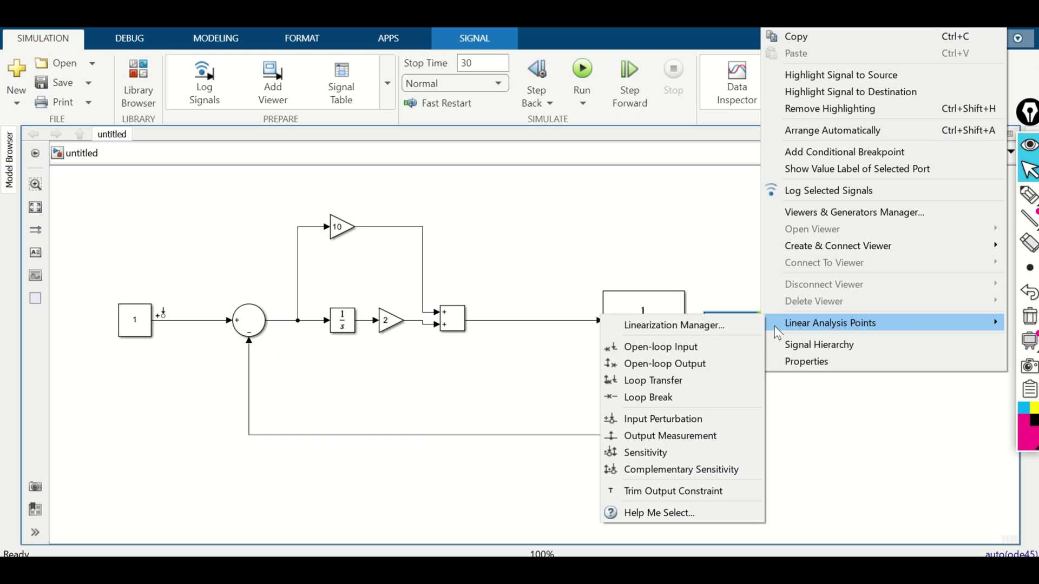
{"action": "left_click", "coordinate": [683, 439]}
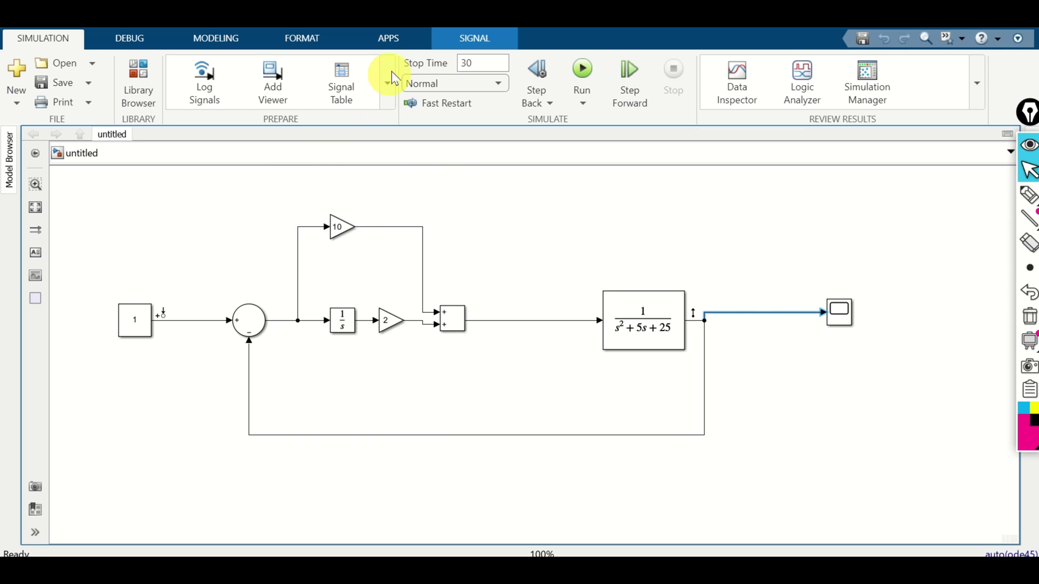
Step: Open the Model Linearizer app for the closed-loop model
{"action": "left_click", "coordinate": [392, 41]}
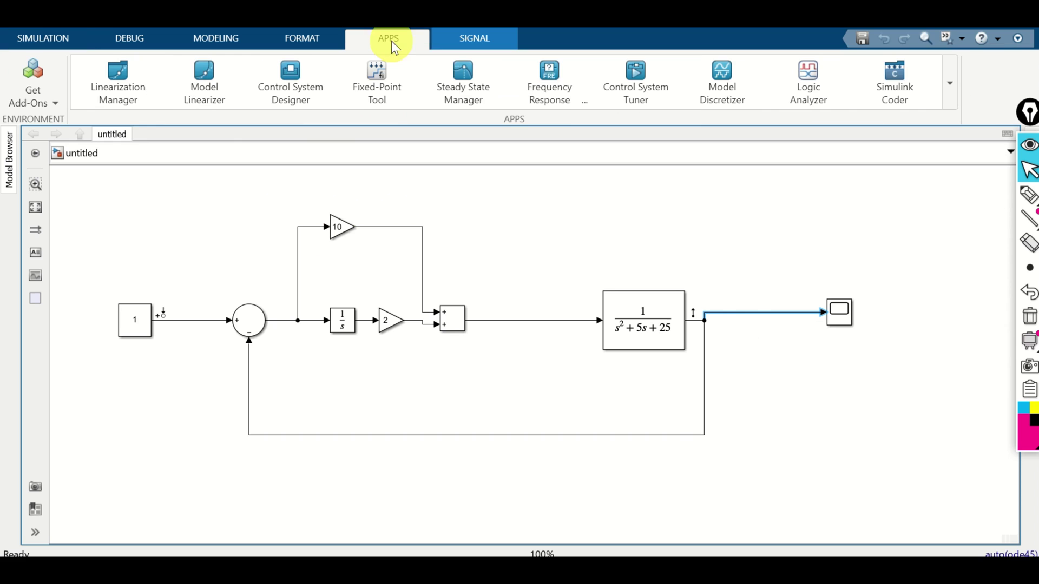
{"action": "left_click", "coordinate": [951, 103]}
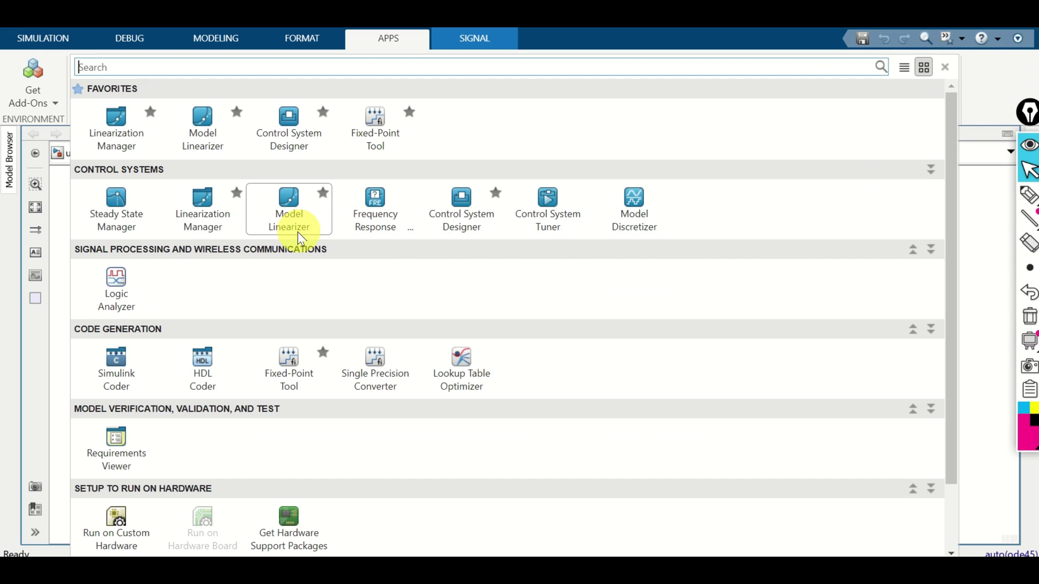
{"action": "left_click", "coordinate": [290, 212]}
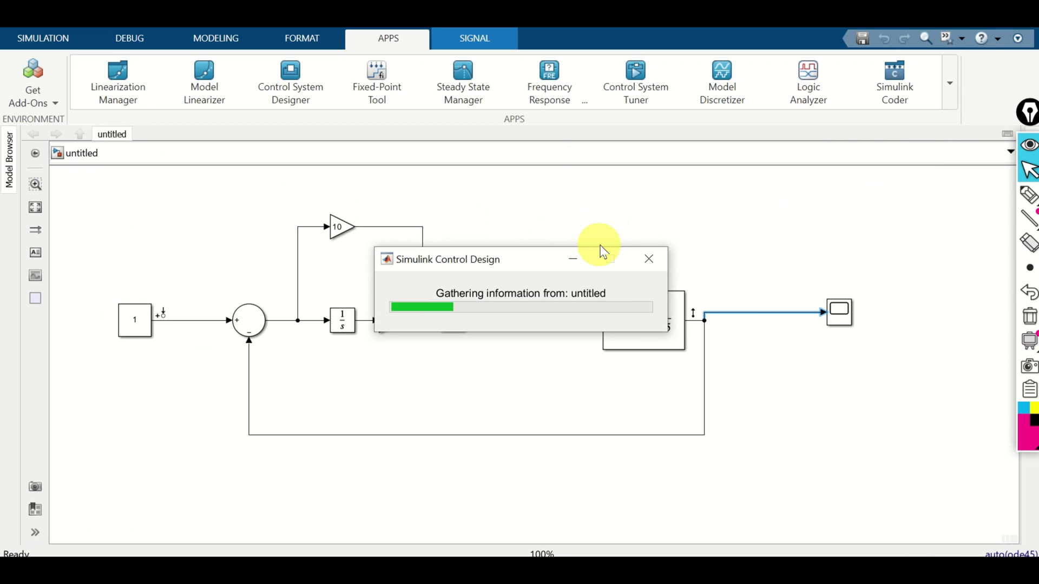
Step: Linearize the model at its initial condition with a Bode plot and turn on the plot's grid
{"action": "left_click", "coordinate": [509, 75]}
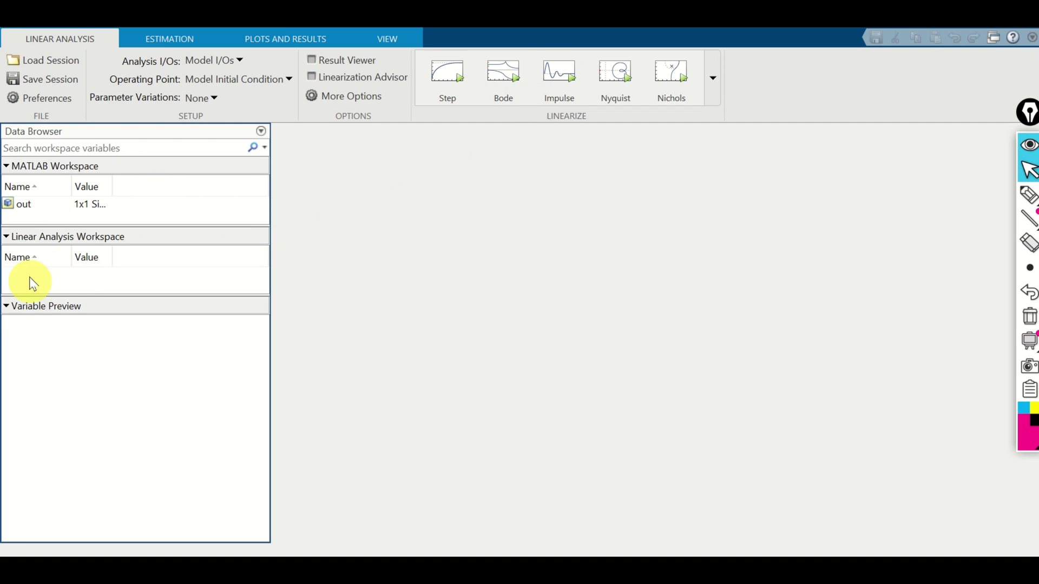
{"action": "left_click", "coordinate": [508, 73]}
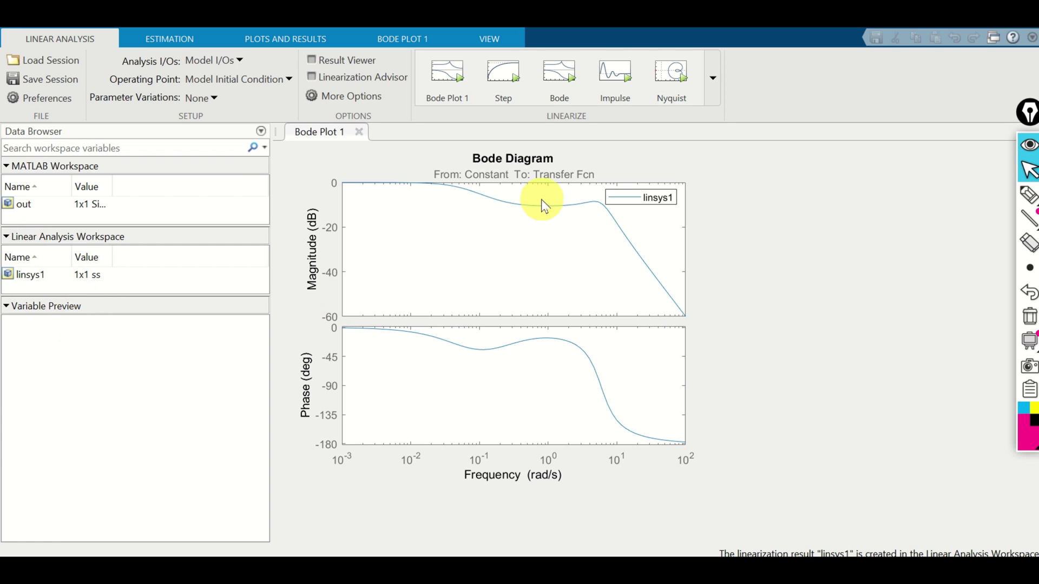
{"action": "right_click", "coordinate": [544, 229]}
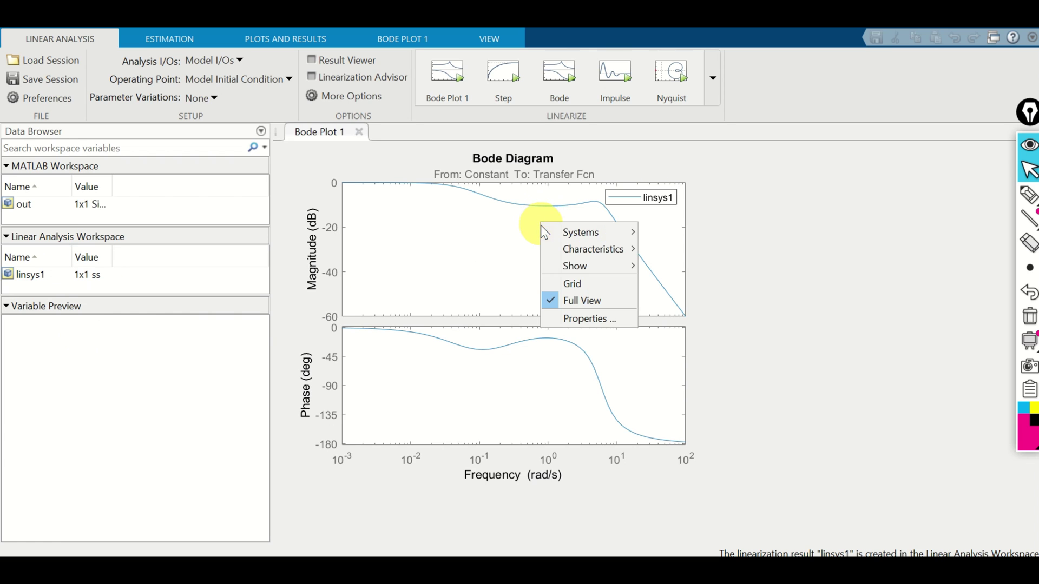
{"action": "left_click", "coordinate": [571, 278]}
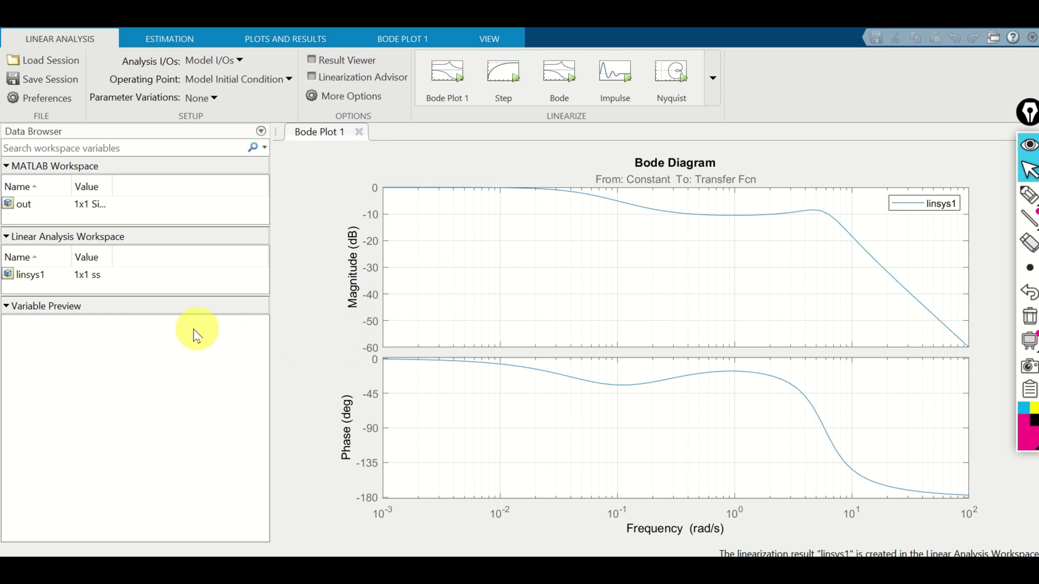
Step: Copy linsys1 from the Linear Analysis Workspace to the MATLAB Workspace and list the variables in MATLAB with whos
{"action": "left_click", "coordinate": [32, 276]}
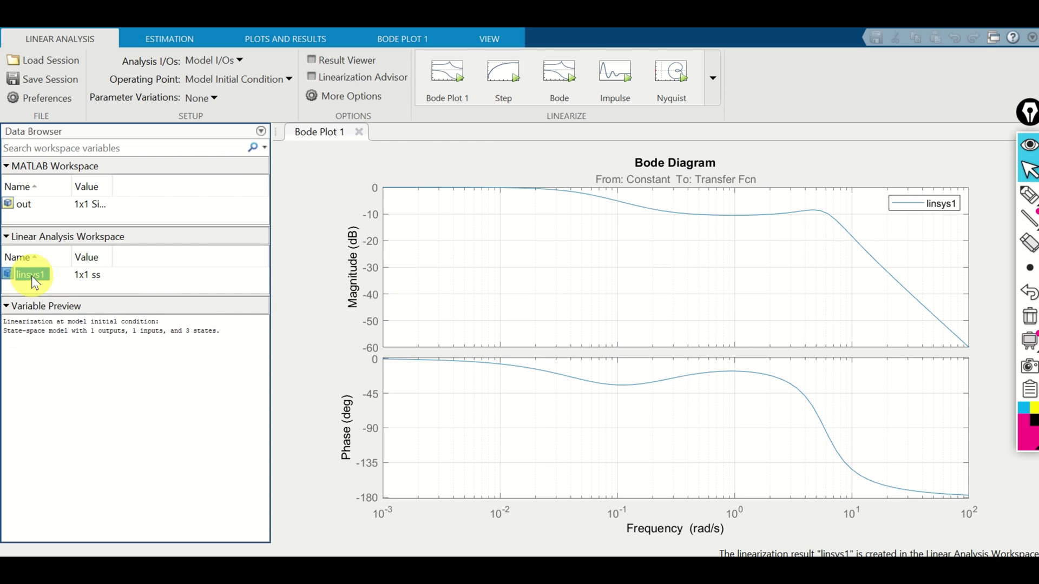
{"action": "left_click_drag", "start_coordinate": [34, 278], "coordinate": [46, 212]}
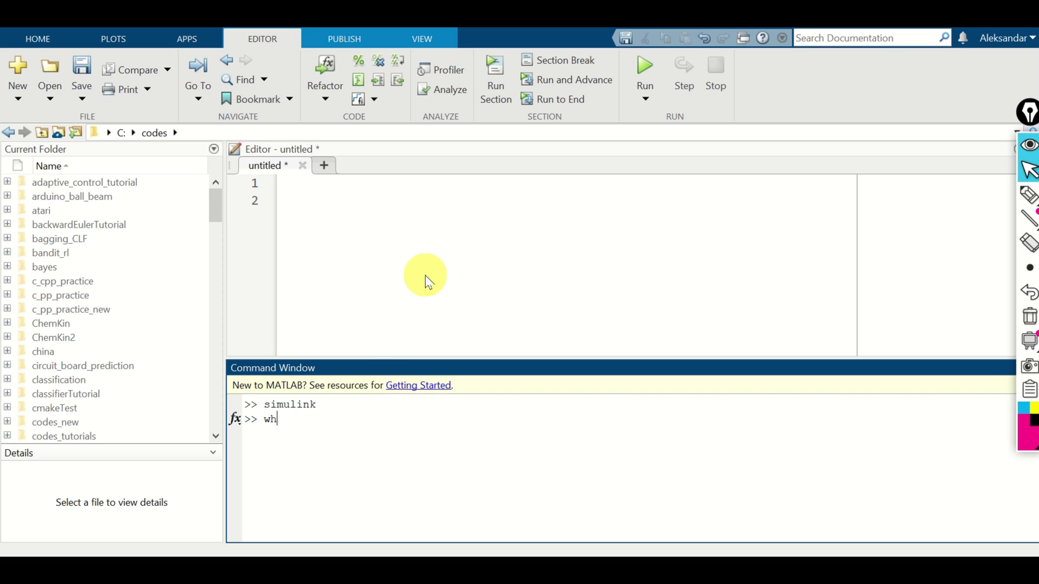
{"action": "type", "text": "os"}
{"action": "key", "text": "Return"}
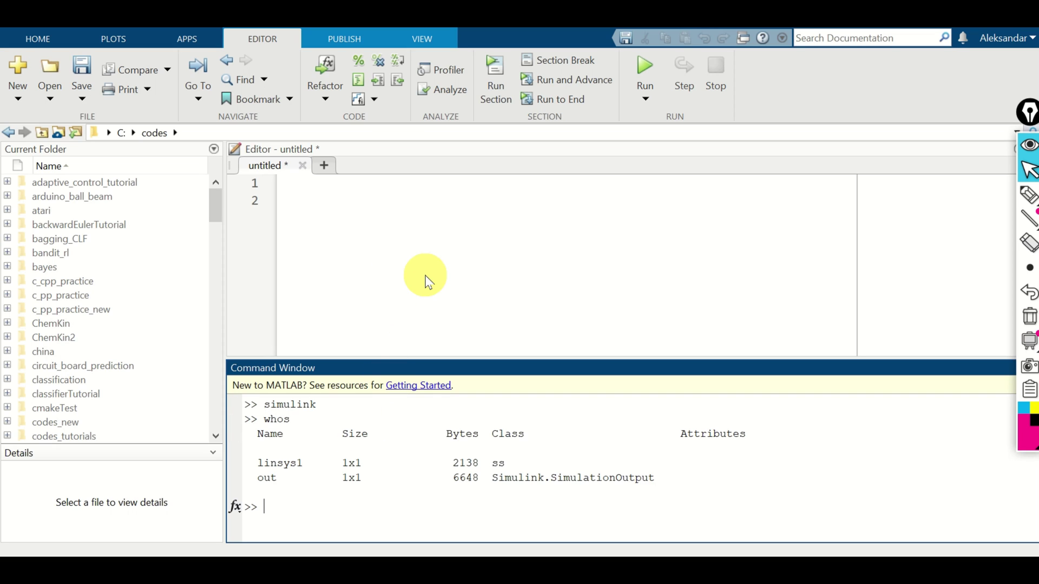
Step: Display the linsys1 state-space model in the Command Window and examine its system matrices
{"action": "double_click", "coordinate": [288, 463]}
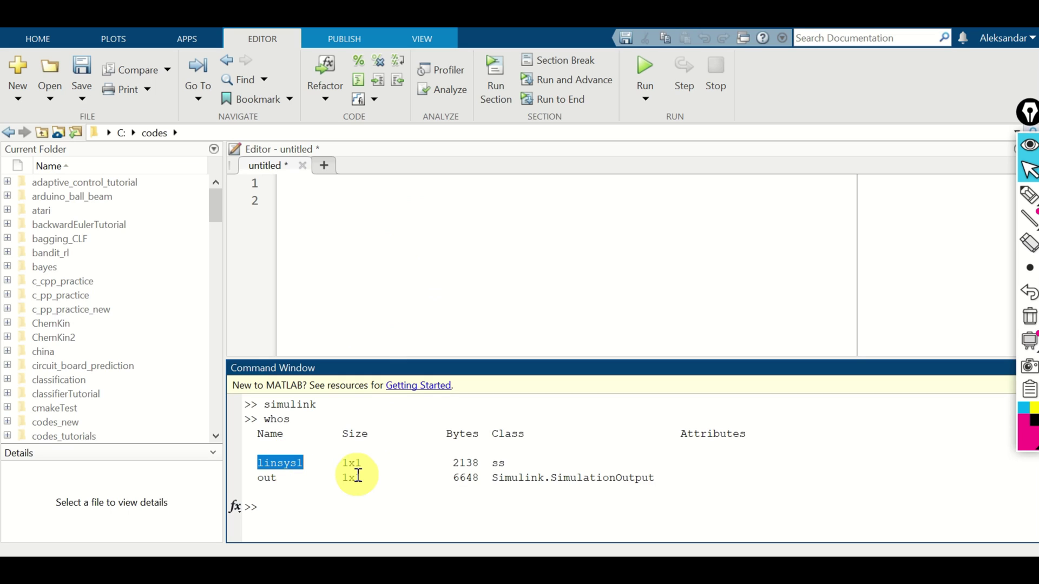
{"action": "key", "text": "ctrl+c"}
{"action": "right_click", "coordinate": [308, 504]}
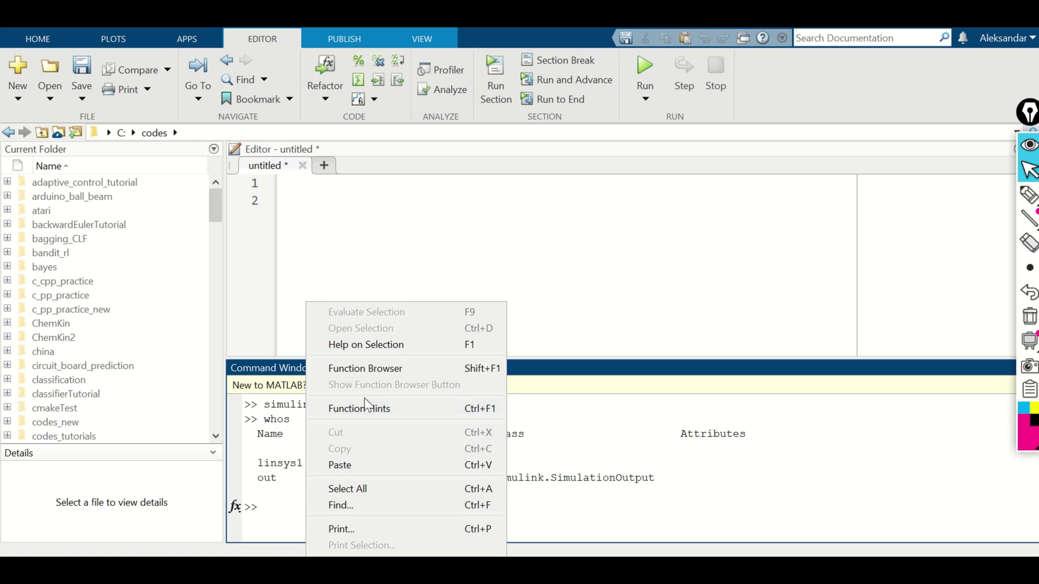
{"action": "left_click", "coordinate": [357, 466]}
{"action": "key", "text": "Return"}
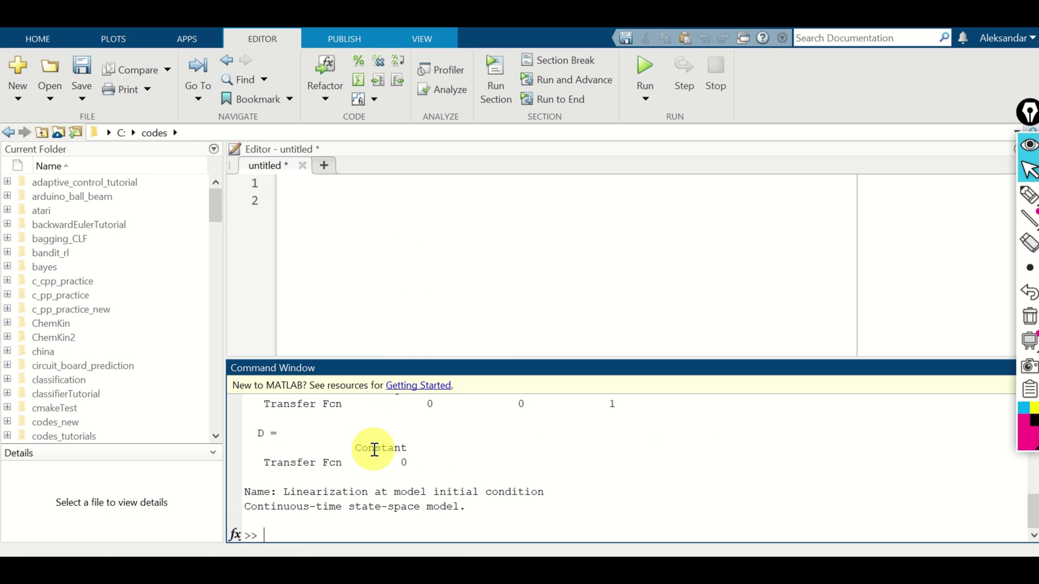
{"action": "scroll", "coordinate": [382, 464], "scroll_direction": "up", "scroll_amount": 8}
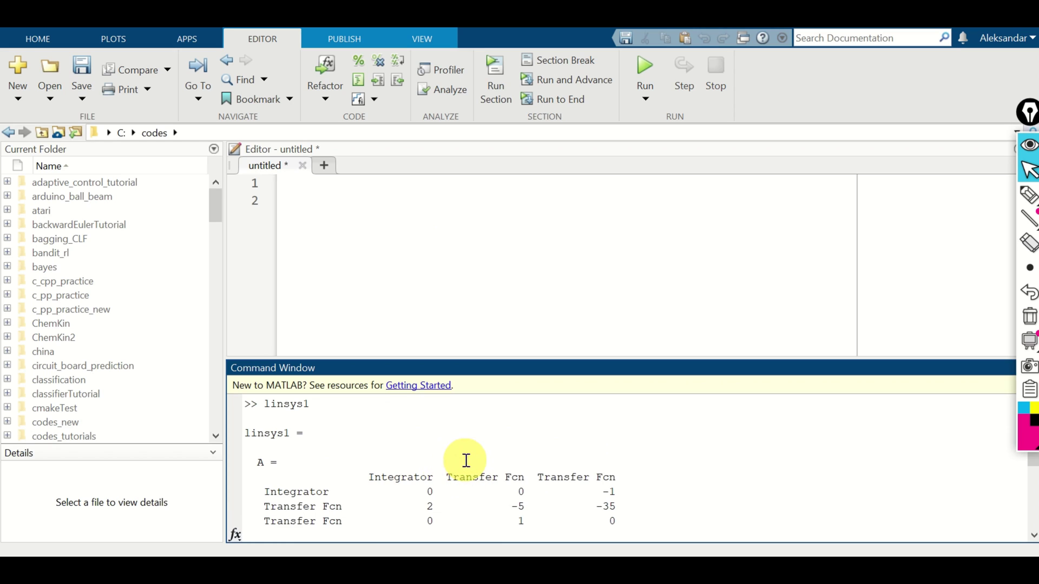
Step: Write the expression tf(linsys1) on line 2 of the untitled script
{"action": "left_click", "coordinate": [395, 217]}
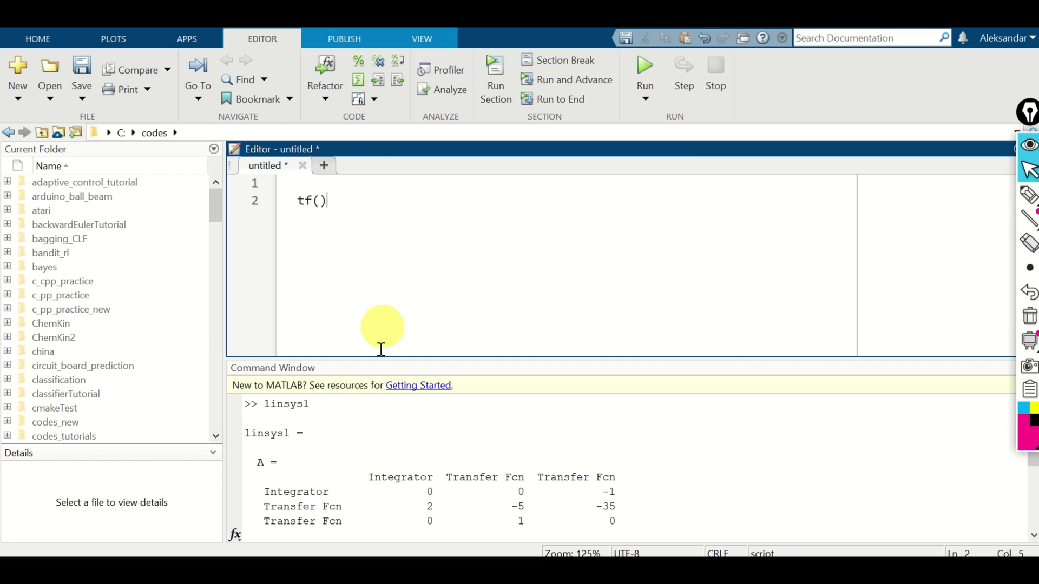
{"action": "left_click_drag", "start_coordinate": [313, 407], "coordinate": [248, 433]}
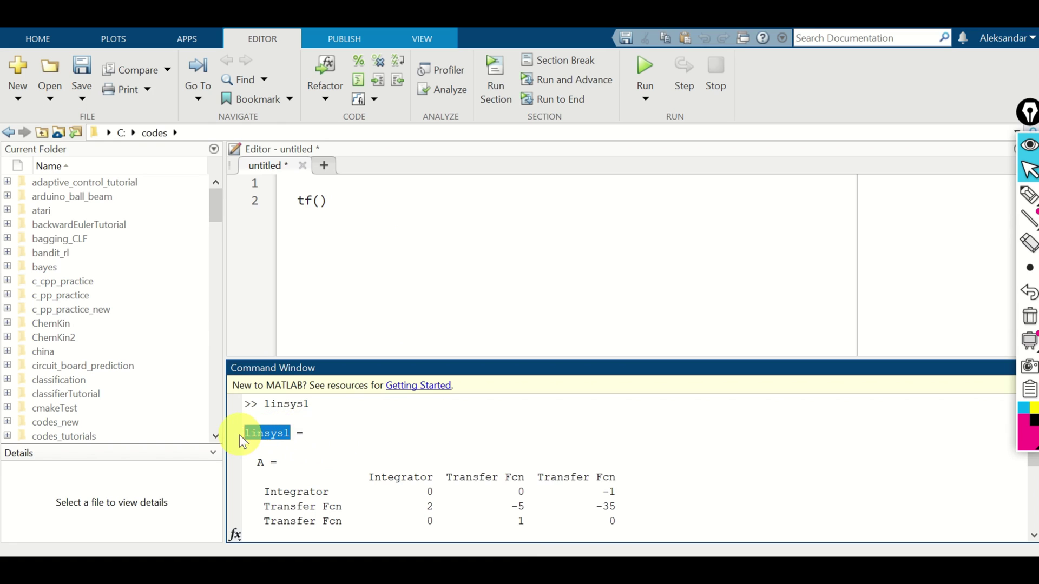
{"action": "left_click", "coordinate": [319, 202]}
{"action": "key", "text": "ctrl+v"}
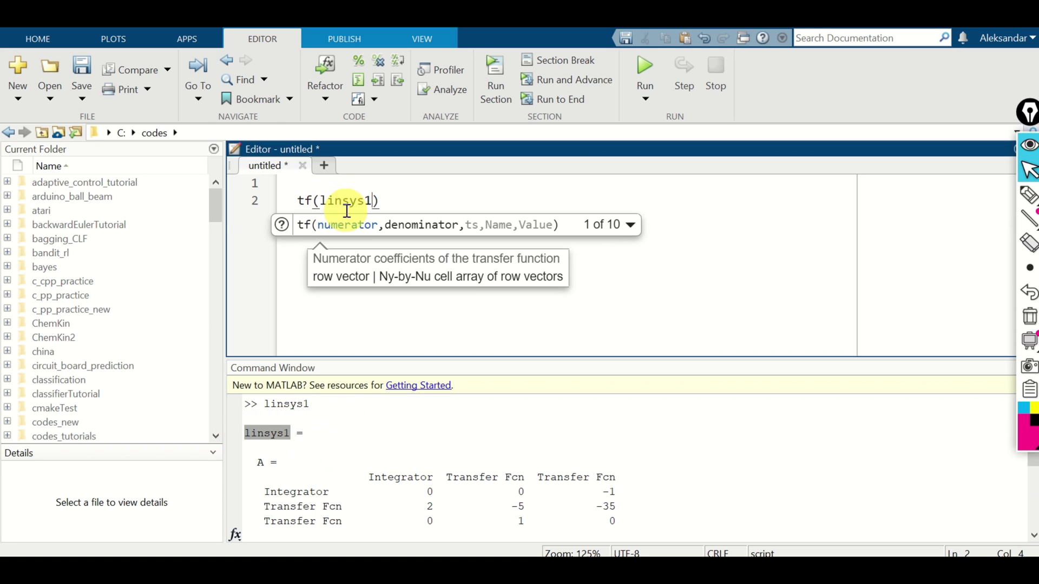
{"action": "key", "text": "Right"}
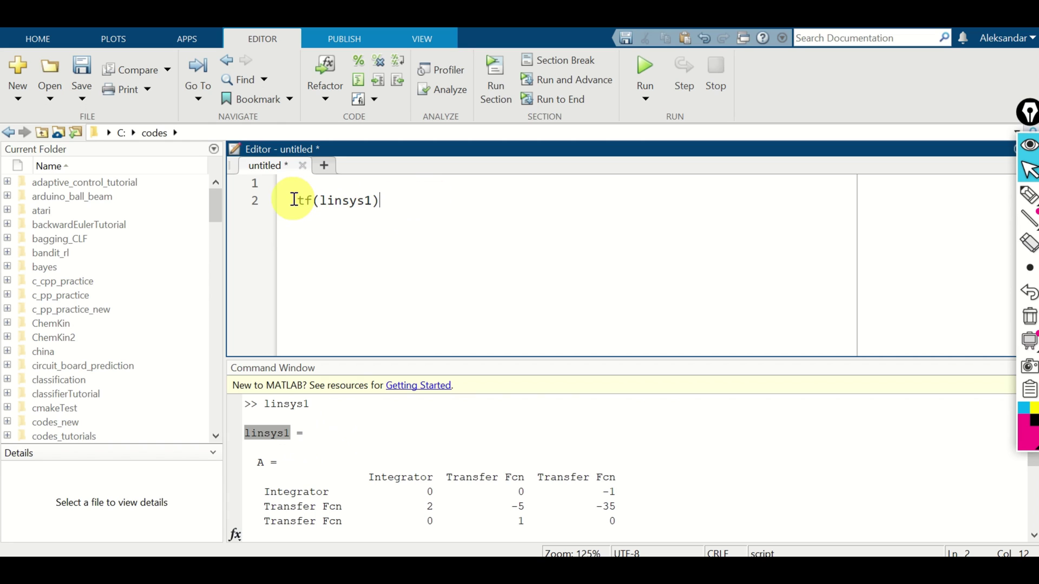
Step: Assign the tf(linsys1) expression to a variable named transferFunction
{"action": "left_click", "coordinate": [293, 199]}
{"action": "double_click", "coordinate": [355, 203]}
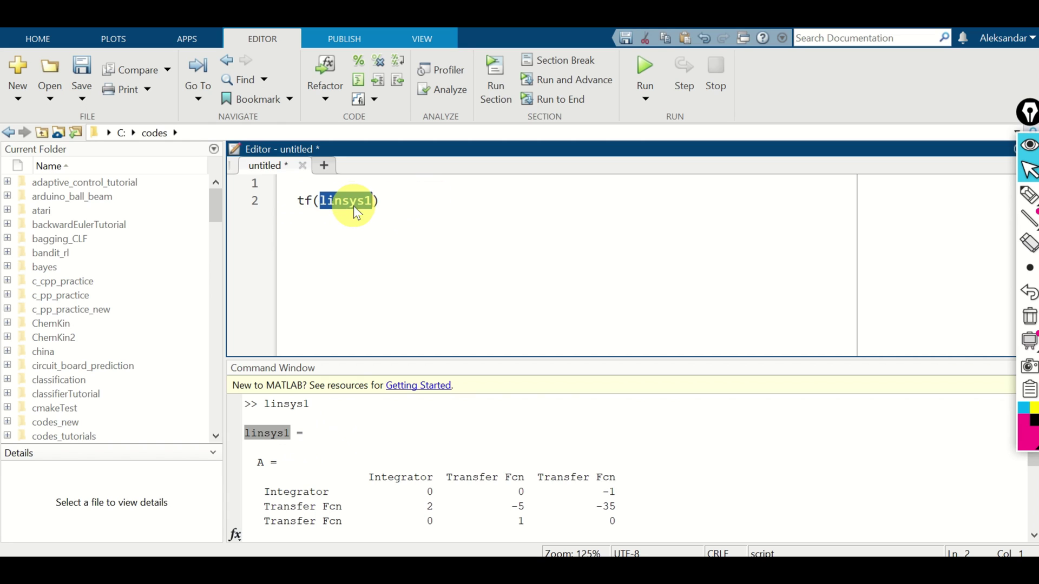
{"action": "left_click", "coordinate": [295, 200]}
{"action": "type", "text": "transfer"}
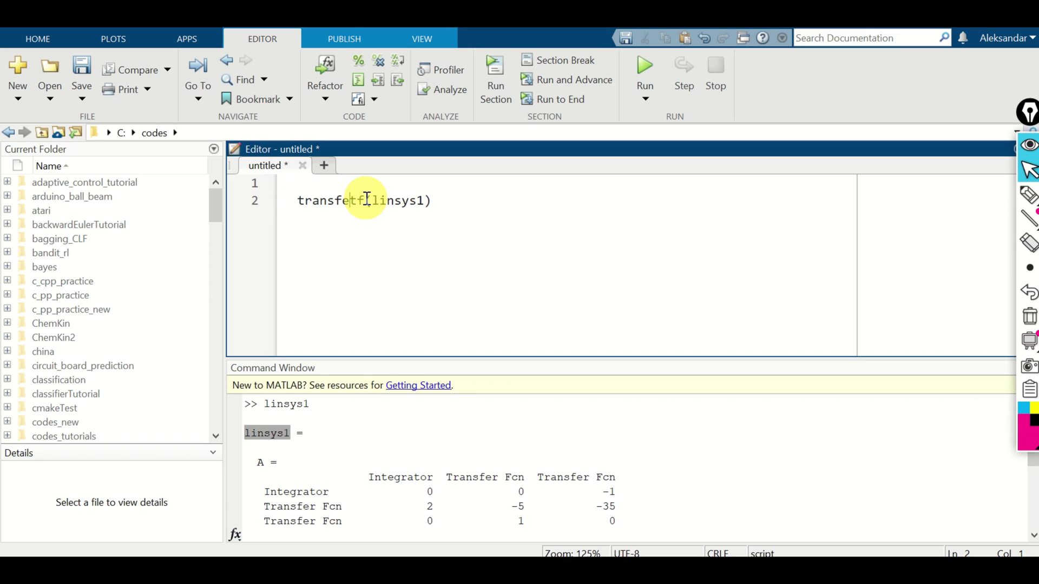
{"action": "type", "text": "Function="}
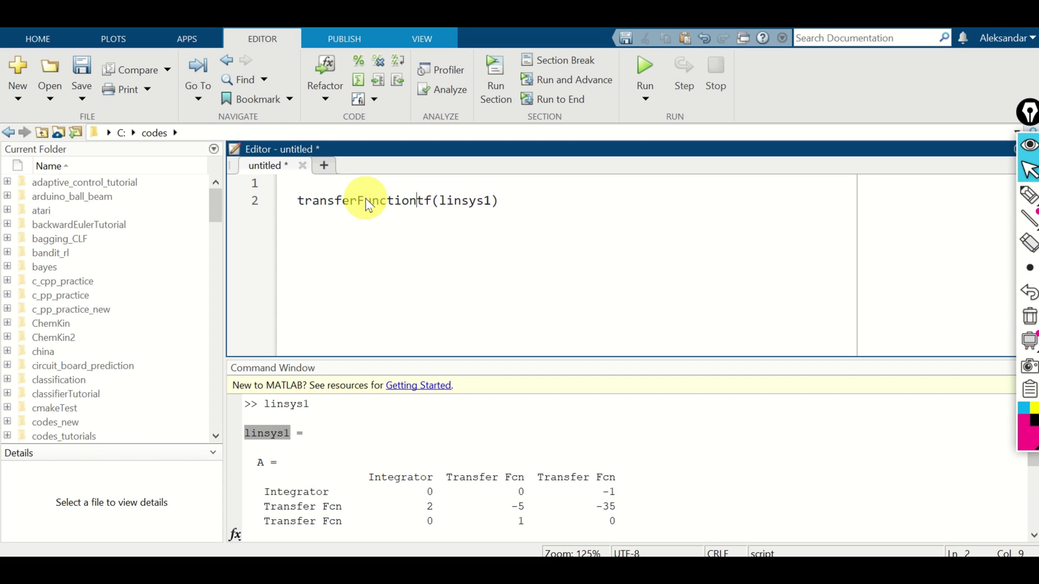
Step: Evaluate the line transferFunction=tf(linsys1) and enlarge the Command Window to show the full transfer function
{"action": "left_click_drag", "start_coordinate": [535, 200], "coordinate": [306, 200]}
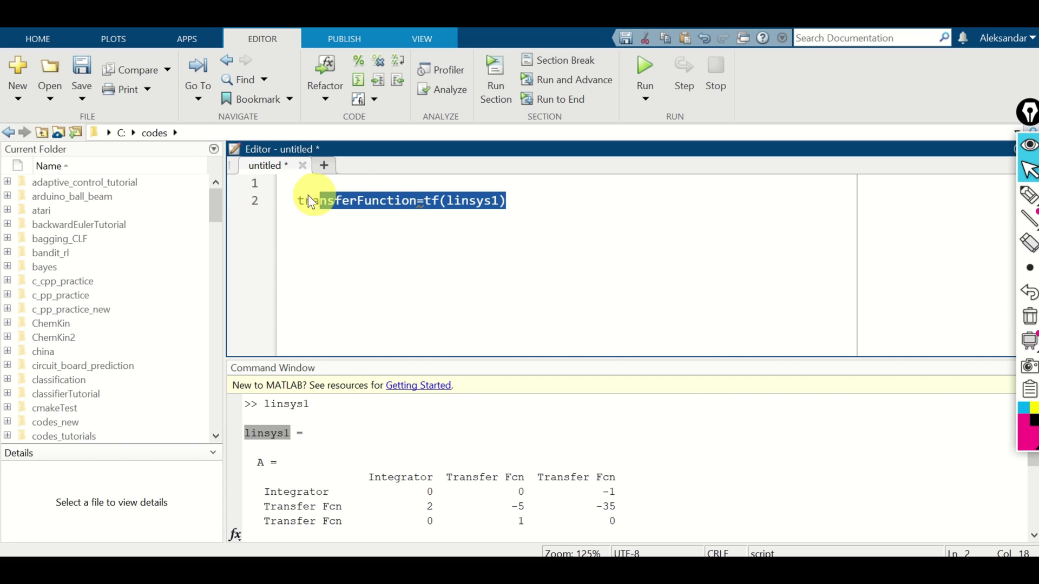
{"action": "right_click", "coordinate": [348, 199]}
{"action": "left_click", "coordinate": [428, 211]}
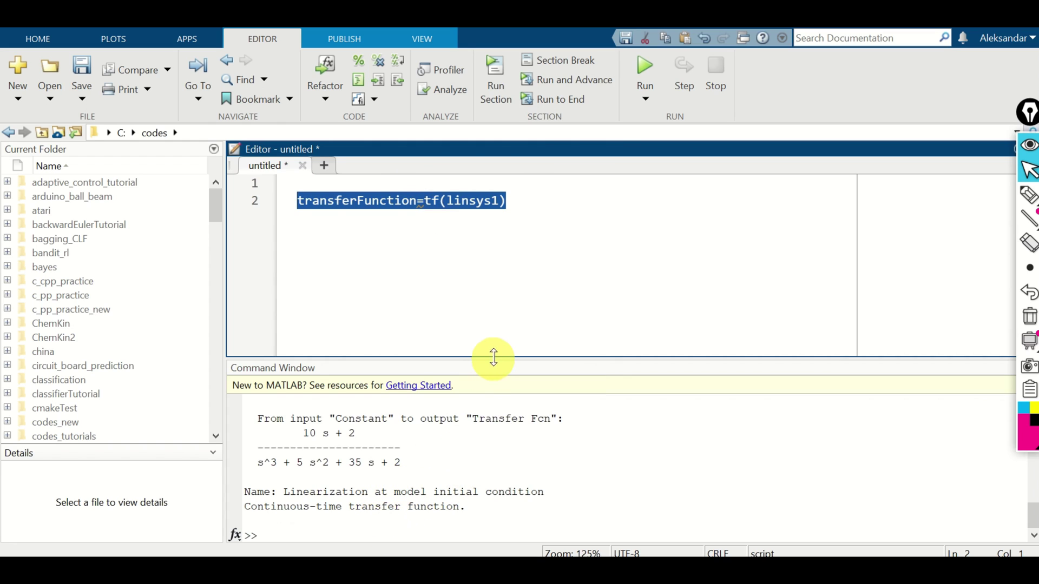
{"action": "left_click_drag", "start_coordinate": [495, 357], "coordinate": [495, 239]}
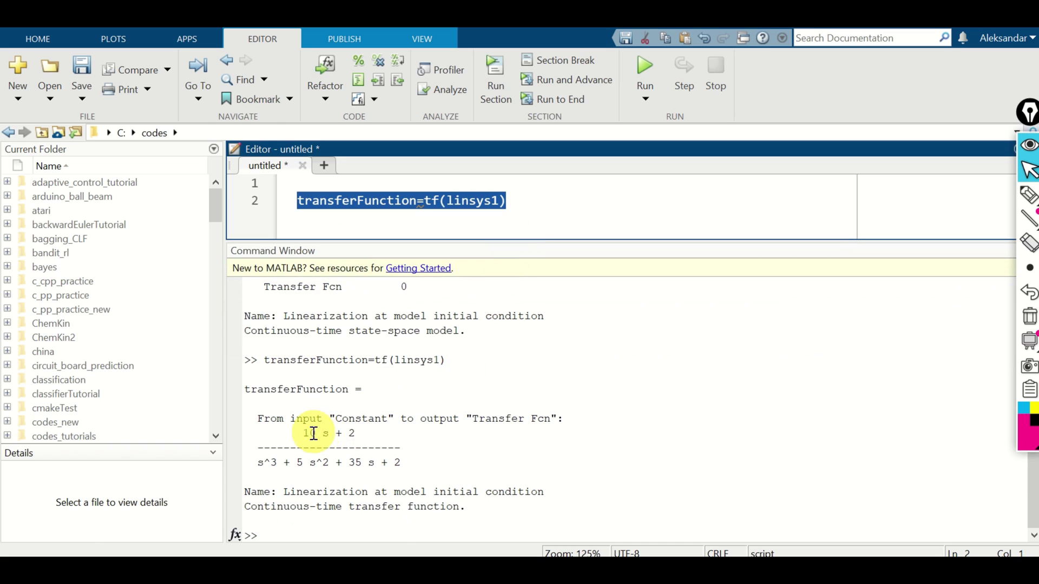